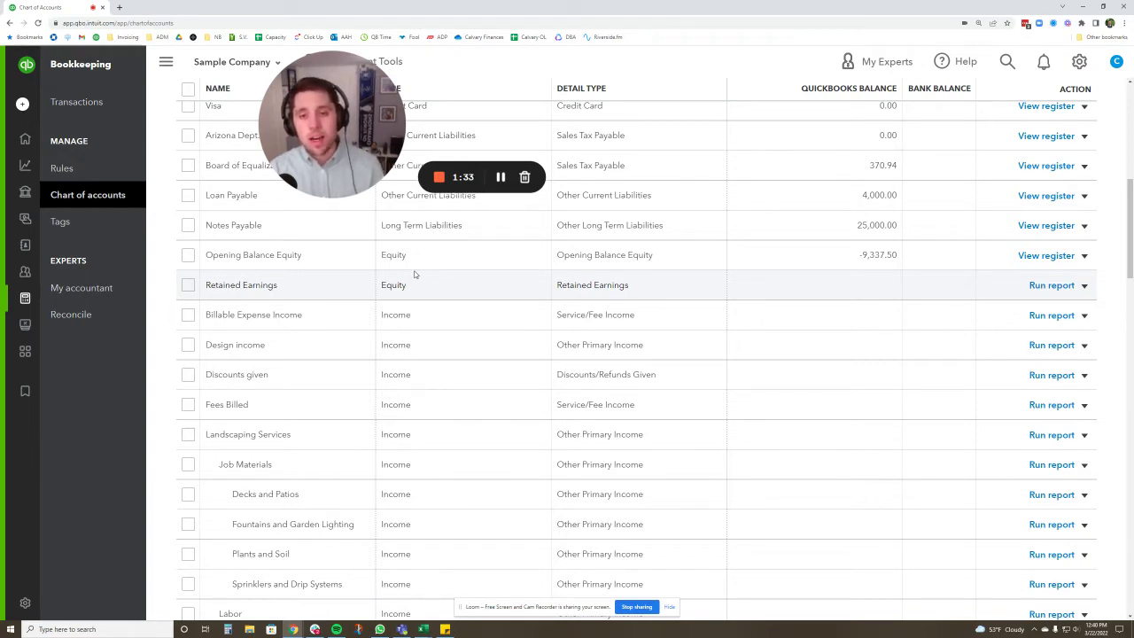
# Browse the Chart of Accounts and glance at the Checking account's action menu.
pyautogui.moveTo(60, 226)
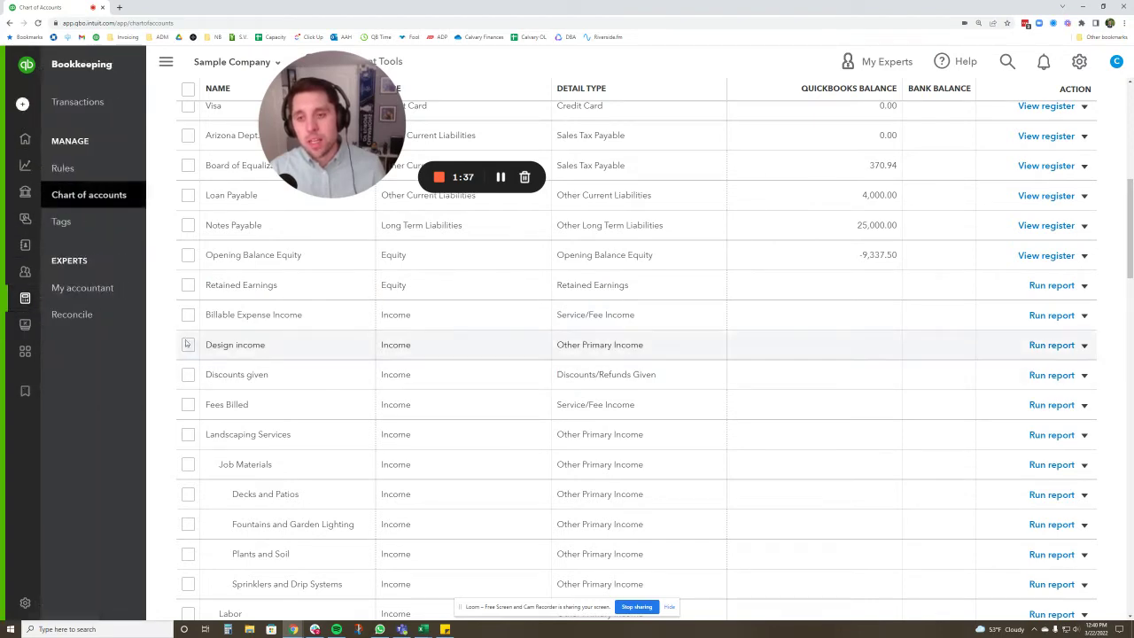
pyautogui.scroll(6, 320, 299)
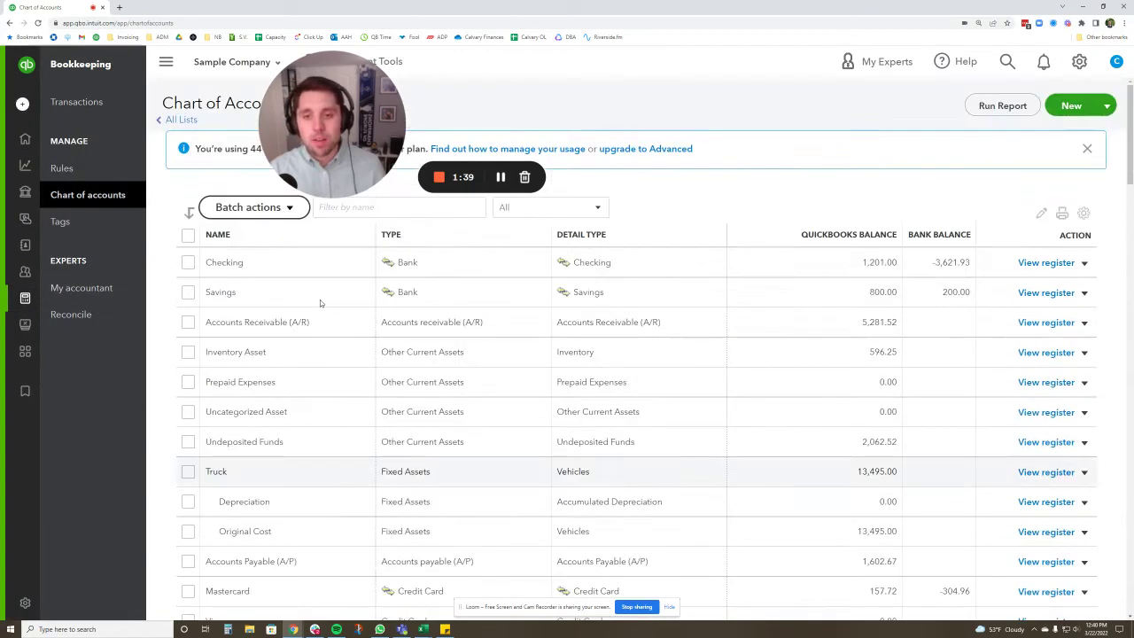
pyautogui.moveTo(339, 89)
pyautogui.mouseDown()
pyautogui.moveTo(505, 88)
pyautogui.moveTo(319, 88)
pyautogui.mouseUp()
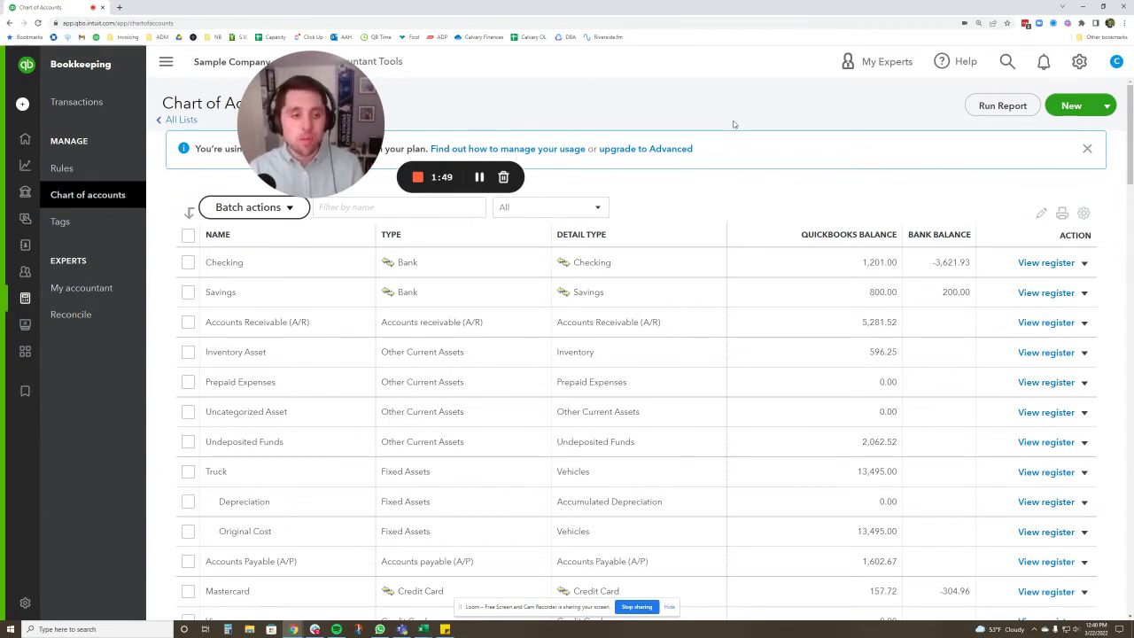
pyautogui.scroll(-15, 488, 429)
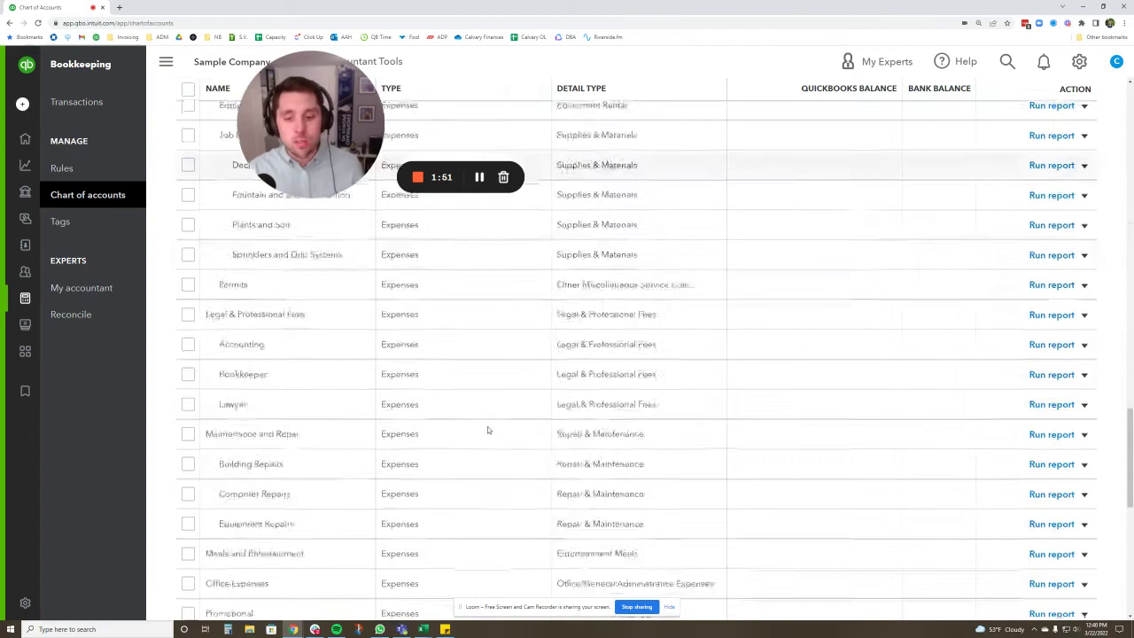
pyautogui.scroll(-8, 488, 426)
pyautogui.scroll(20, 487, 426)
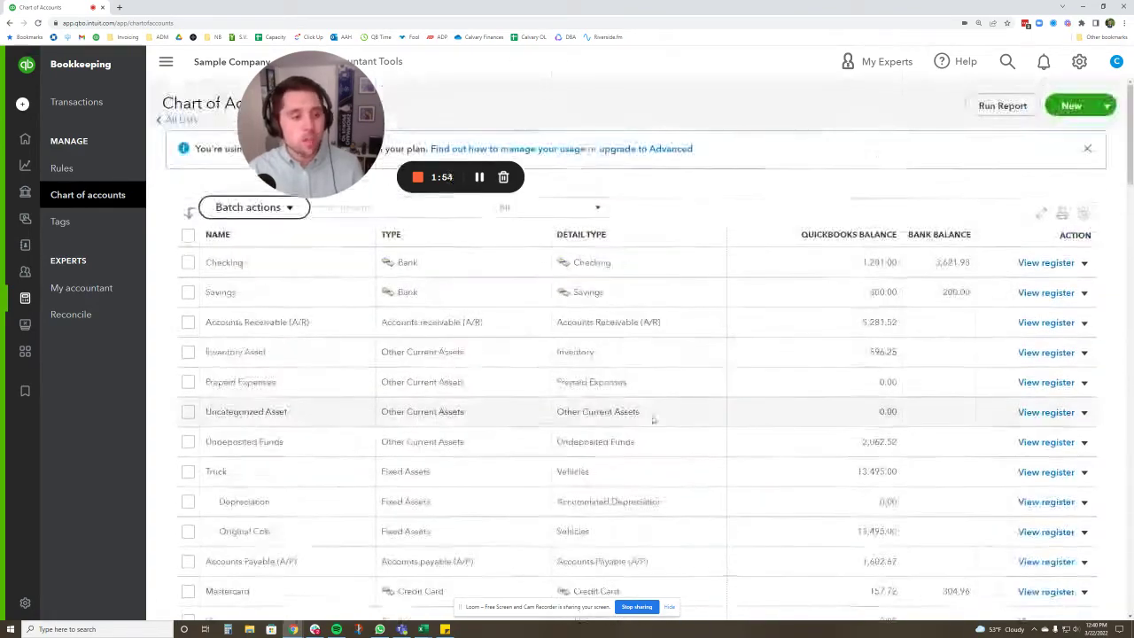
pyautogui.click(1084, 263)
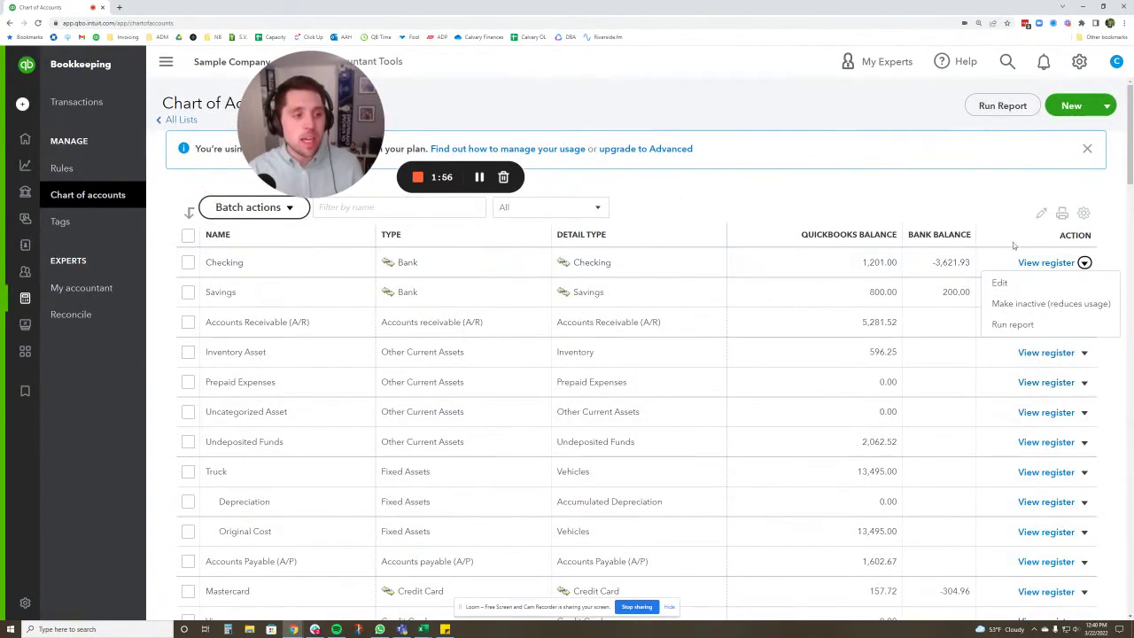
pyautogui.click(921, 197)
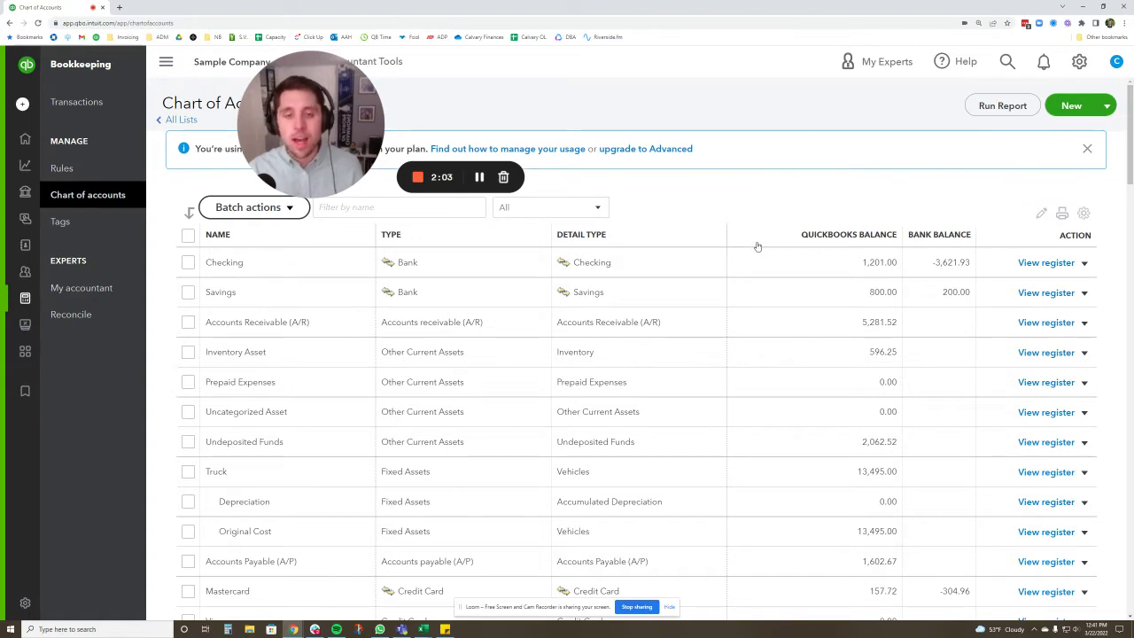
# Scroll down and open the Legal & Professional Fees account for editing.
pyautogui.scroll(-5, 638, 314)
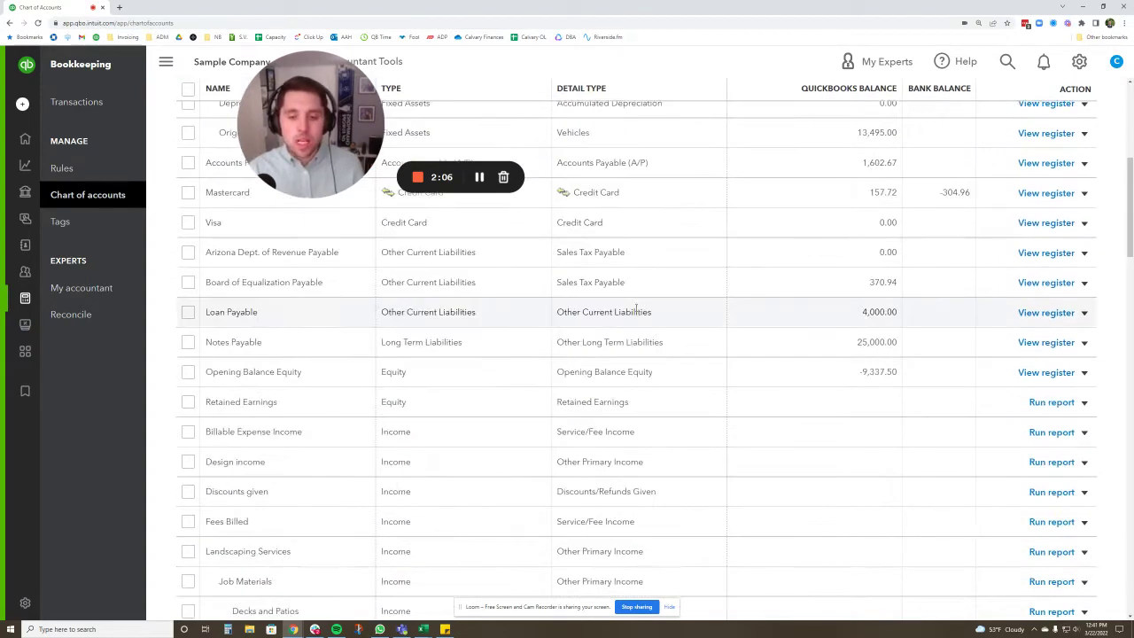
pyautogui.scroll(-4, 636, 308)
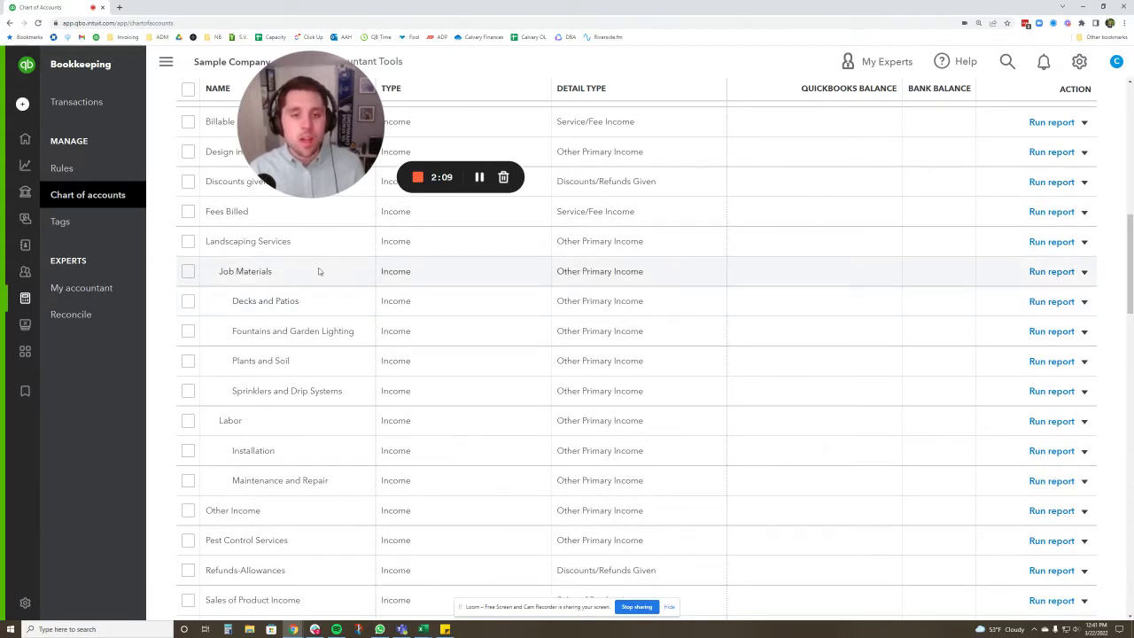
pyautogui.scroll(1, 328, 275)
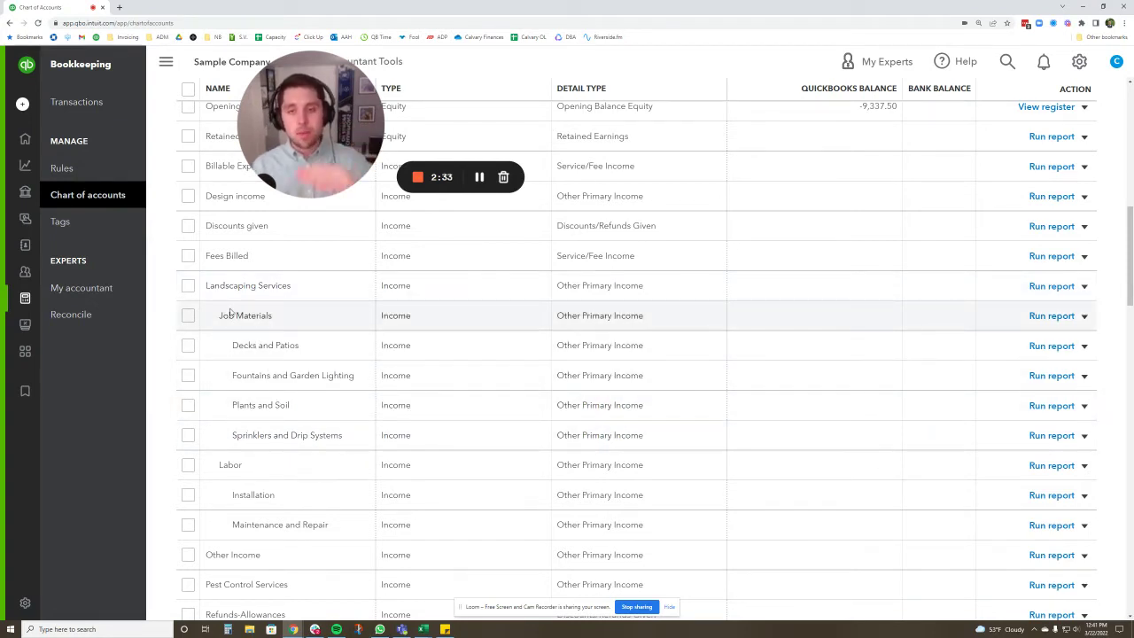
pyautogui.scroll(-7, 350, 445)
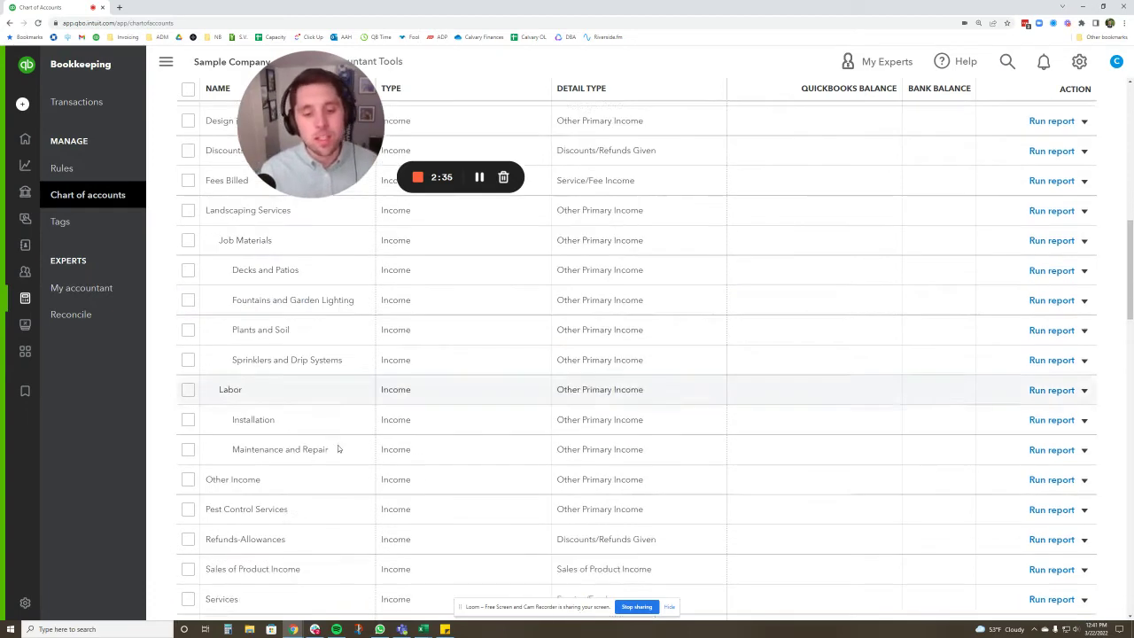
pyautogui.scroll(1, 366, 442)
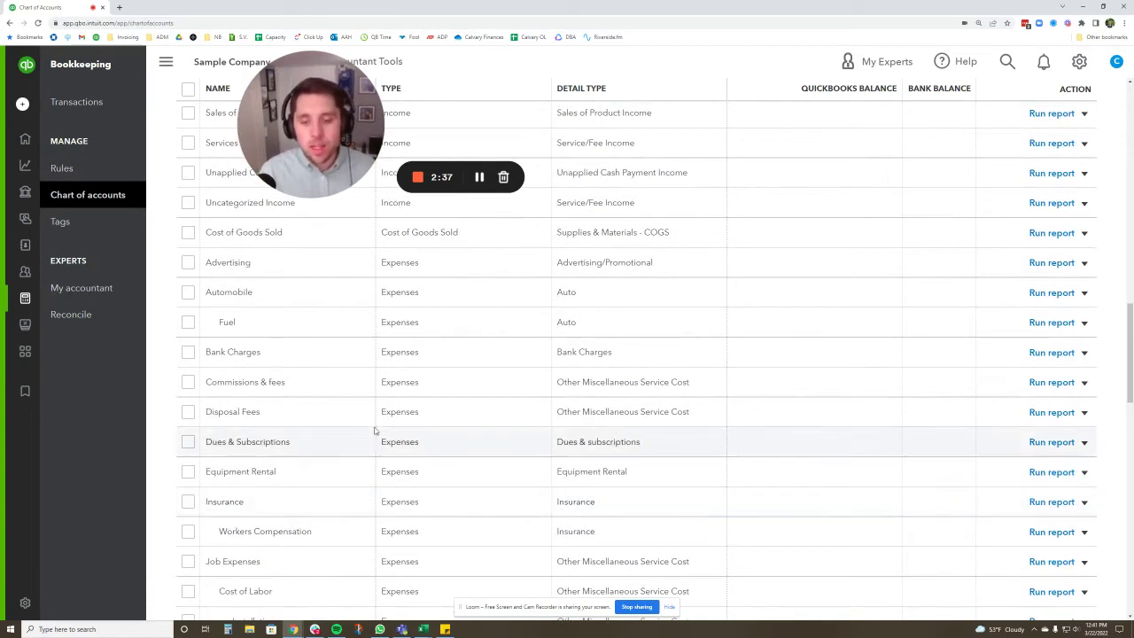
pyautogui.scroll(-1, 419, 315)
pyautogui.scroll(-2, 418, 315)
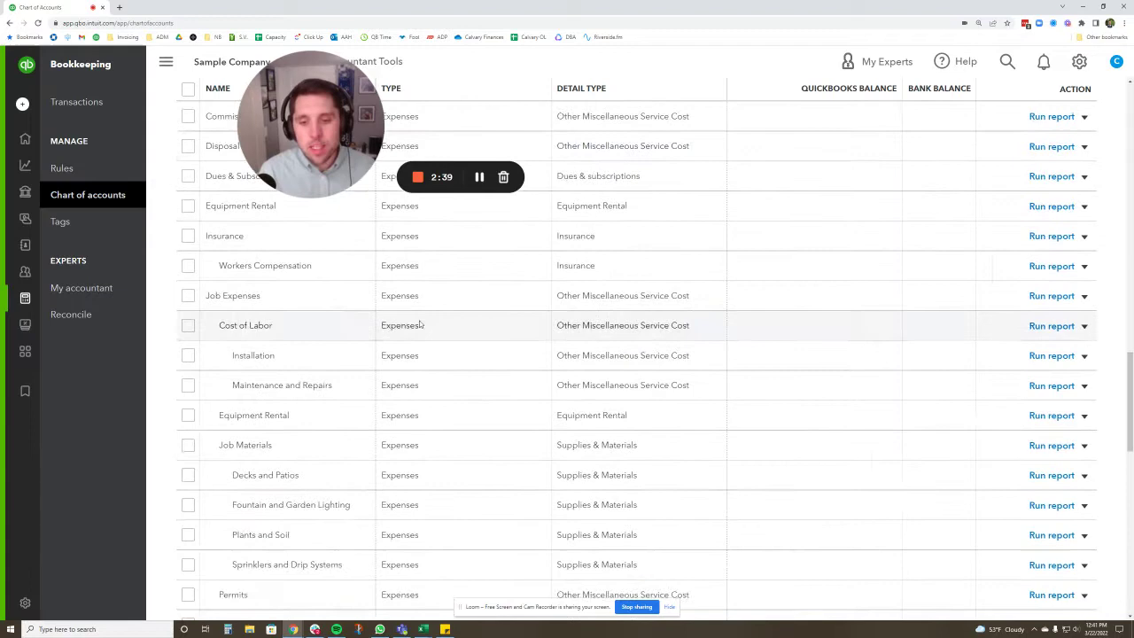
pyautogui.scroll(-1, 421, 325)
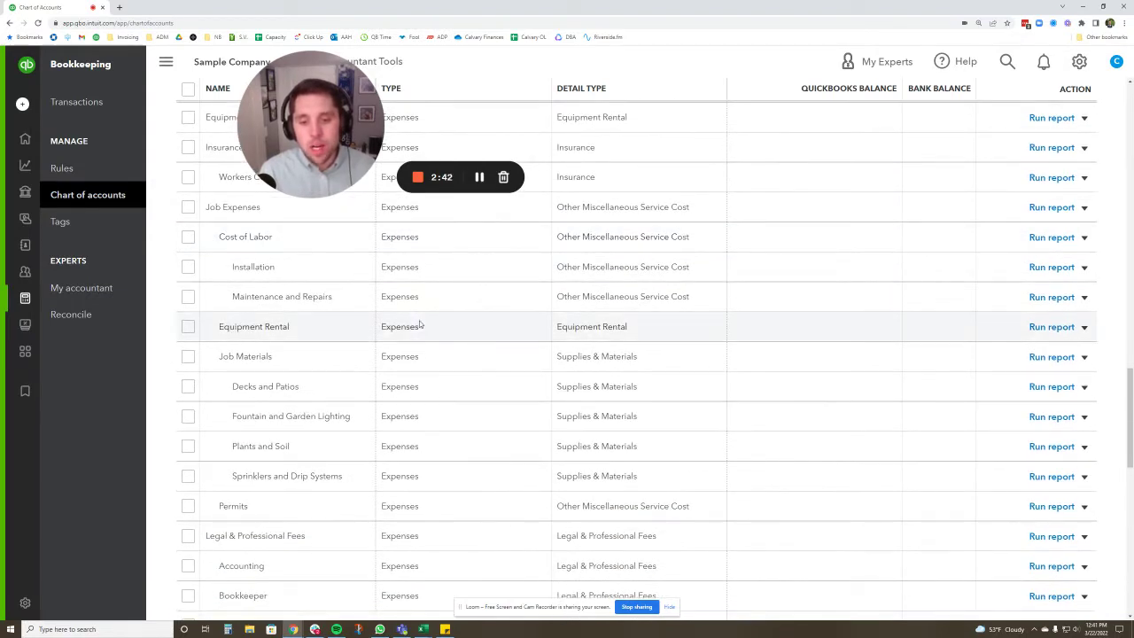
pyautogui.scroll(-2, 418, 354)
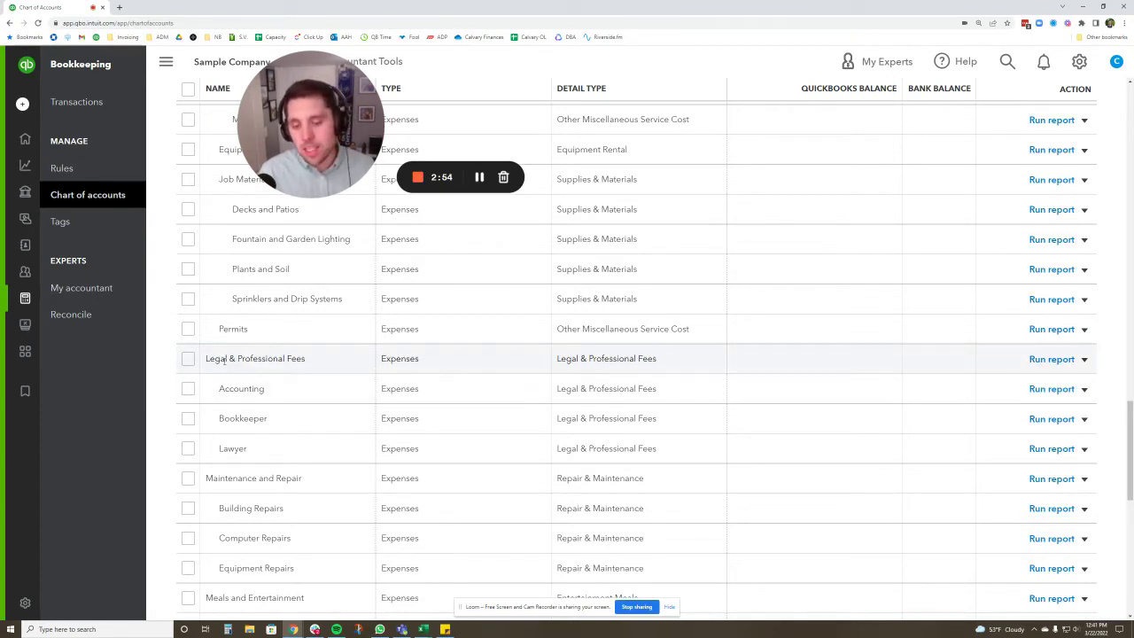
pyautogui.click(1084, 359)
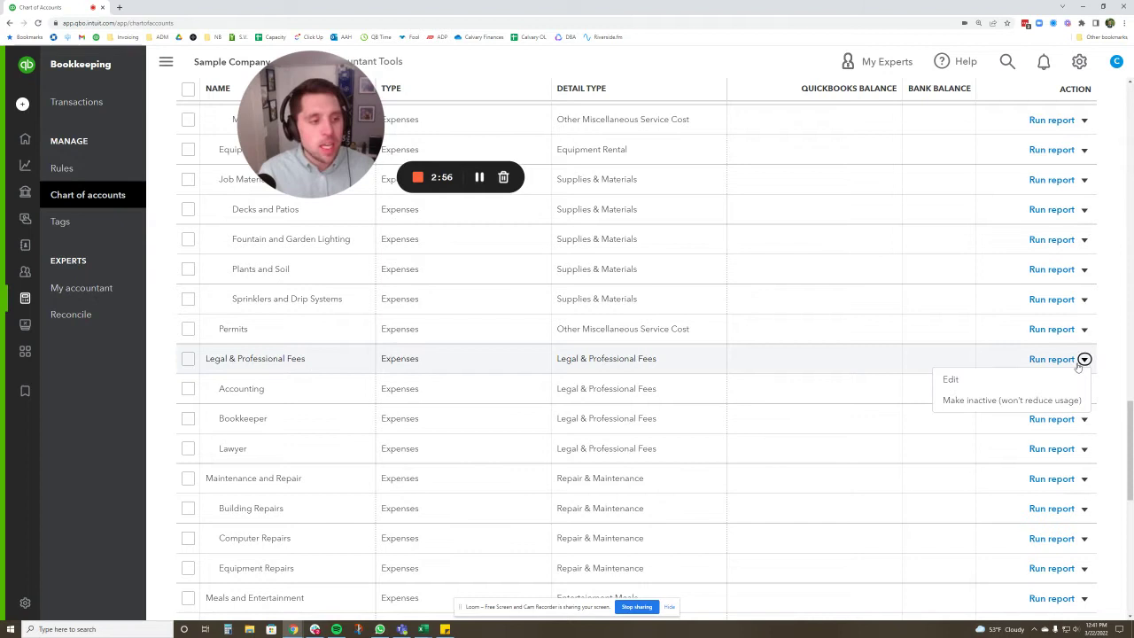
pyautogui.click(1064, 380)
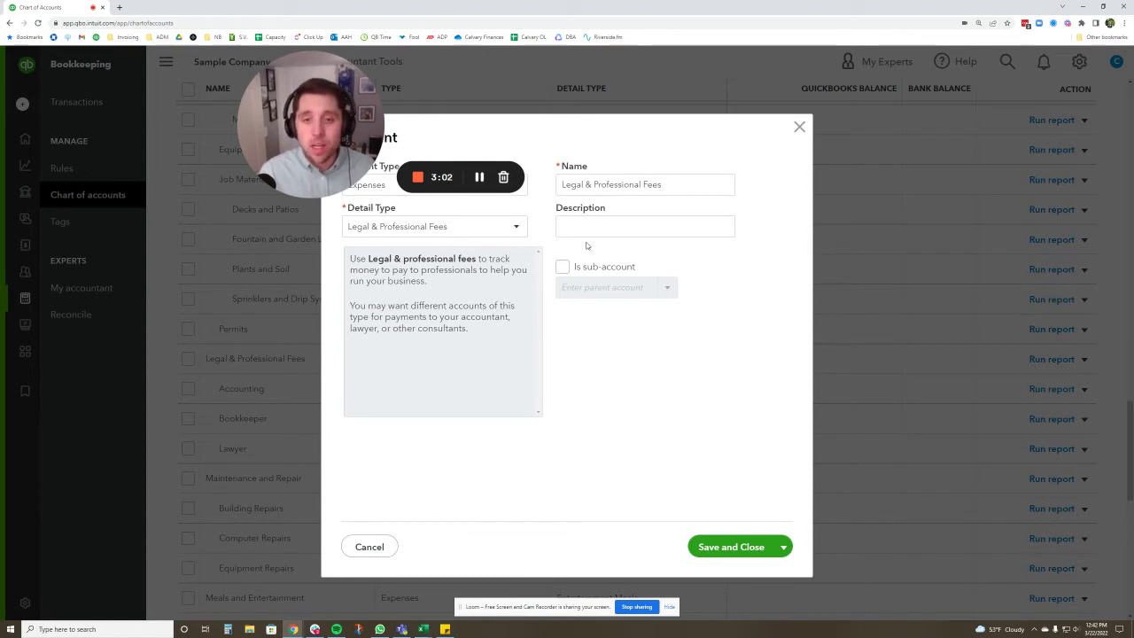
# Tick Is sub-account, review the available parent accounts, then discard the edit.
pyautogui.click(564, 267)
pyautogui.click(668, 289)
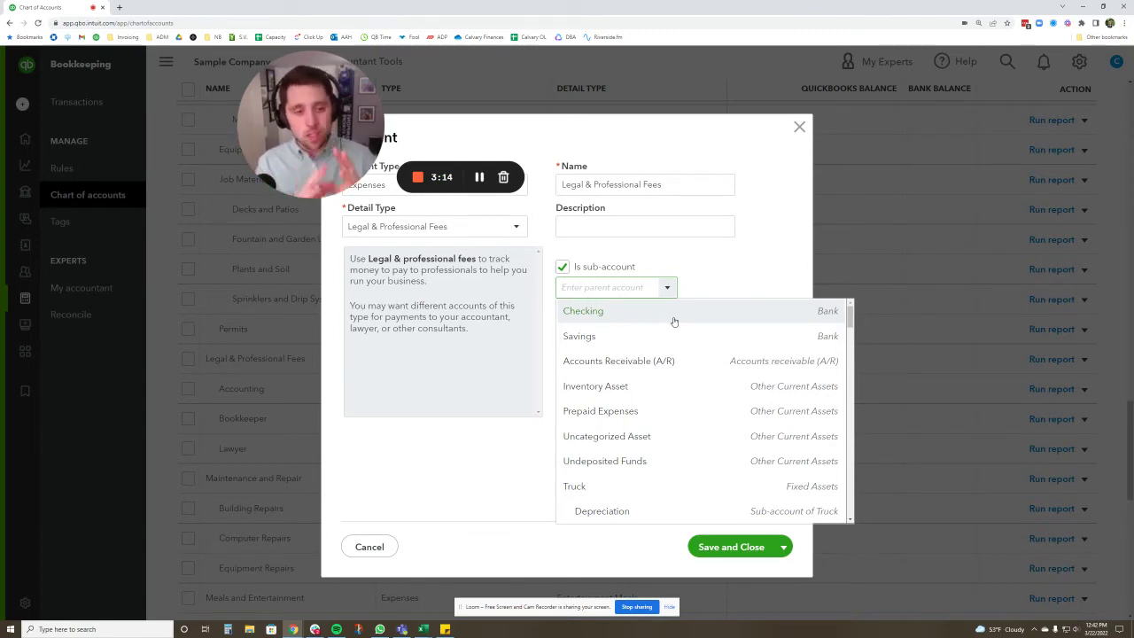
pyautogui.scroll(-5, 748, 379)
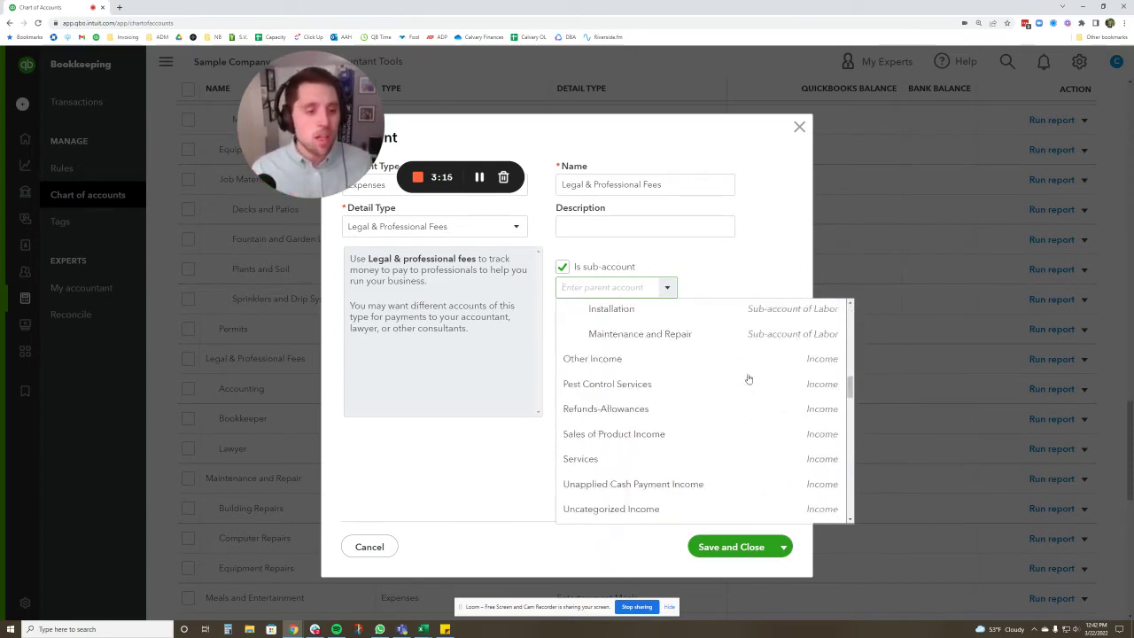
pyautogui.scroll(-5, 748, 379)
pyautogui.scroll(15, 747, 378)
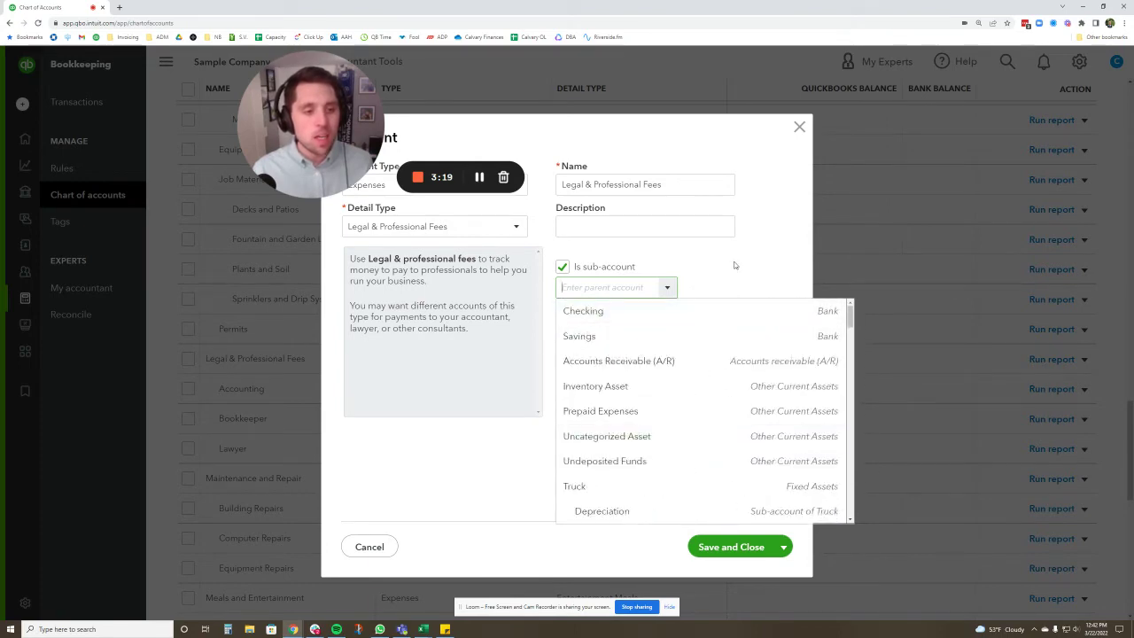
pyautogui.click(371, 547)
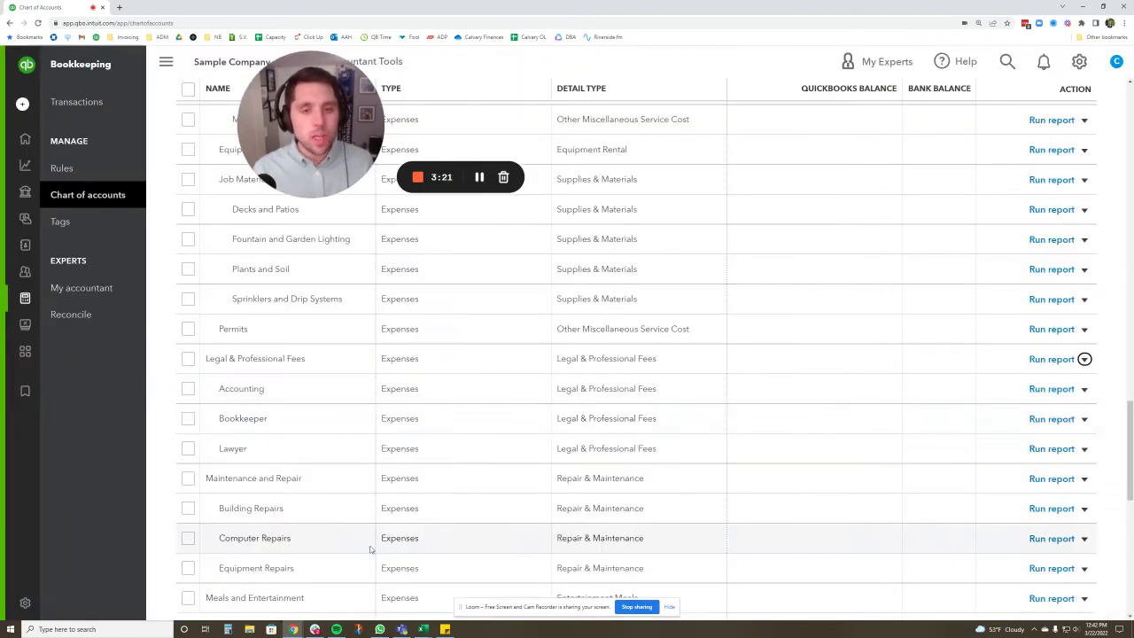
# Create an Expenses account 'Overhead Expenses' with Office/General Administrative Expenses detail type.
pyautogui.scroll(15, 954, 200)
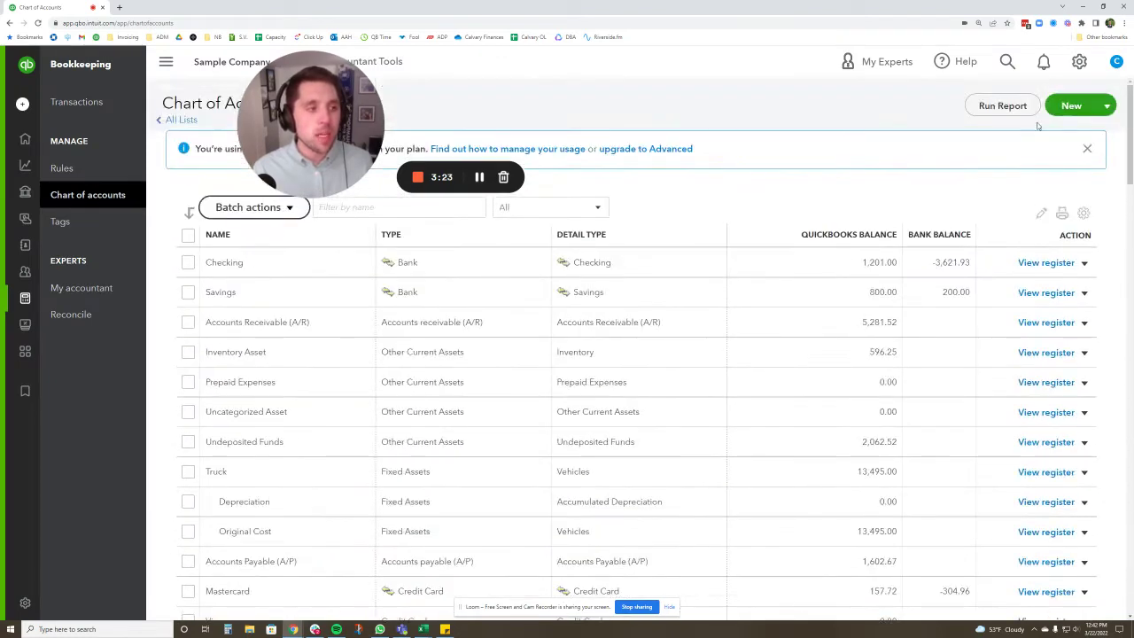
pyautogui.click(1071, 107)
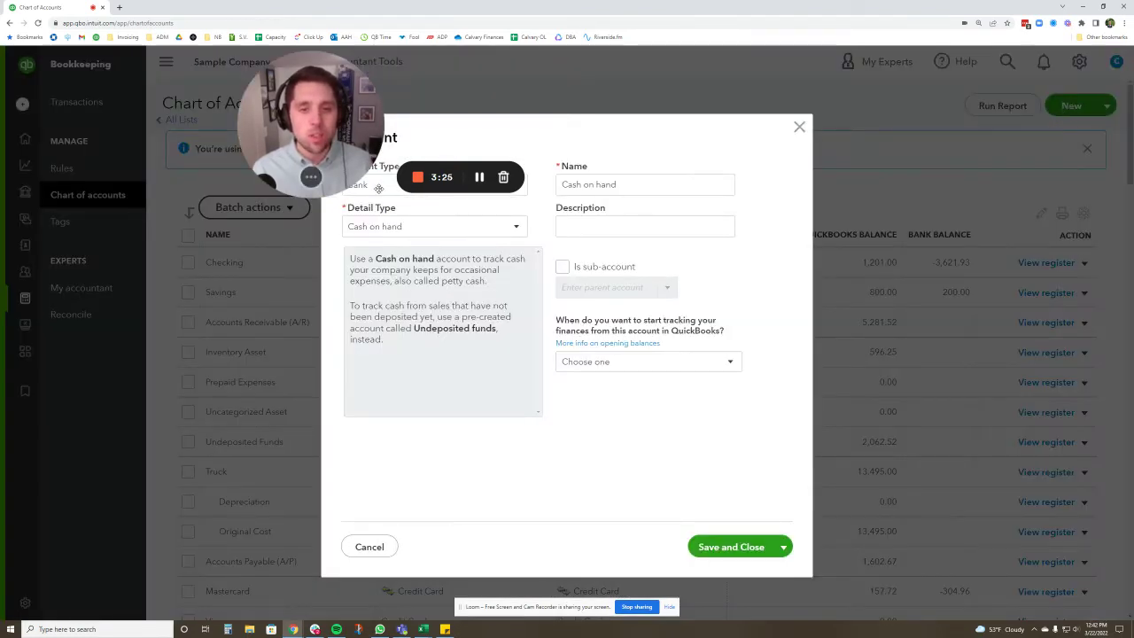
pyautogui.moveTo(378, 188); pyautogui.dragTo(188, 202)
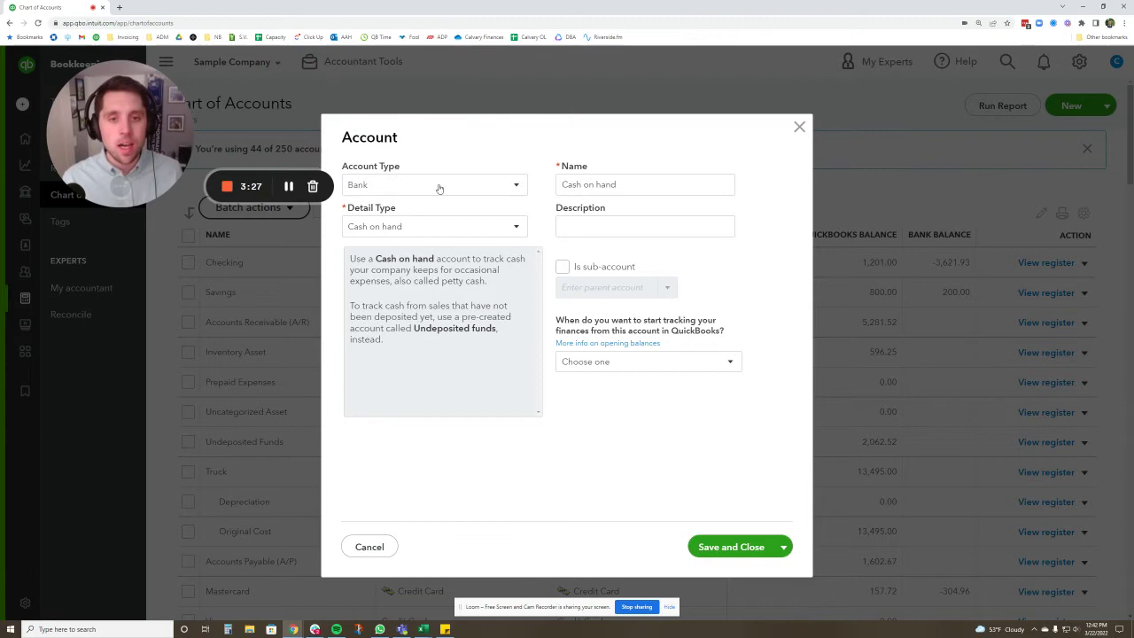
pyautogui.click(438, 186)
pyautogui.scroll(-1, 437, 346)
pyautogui.click(443, 385)
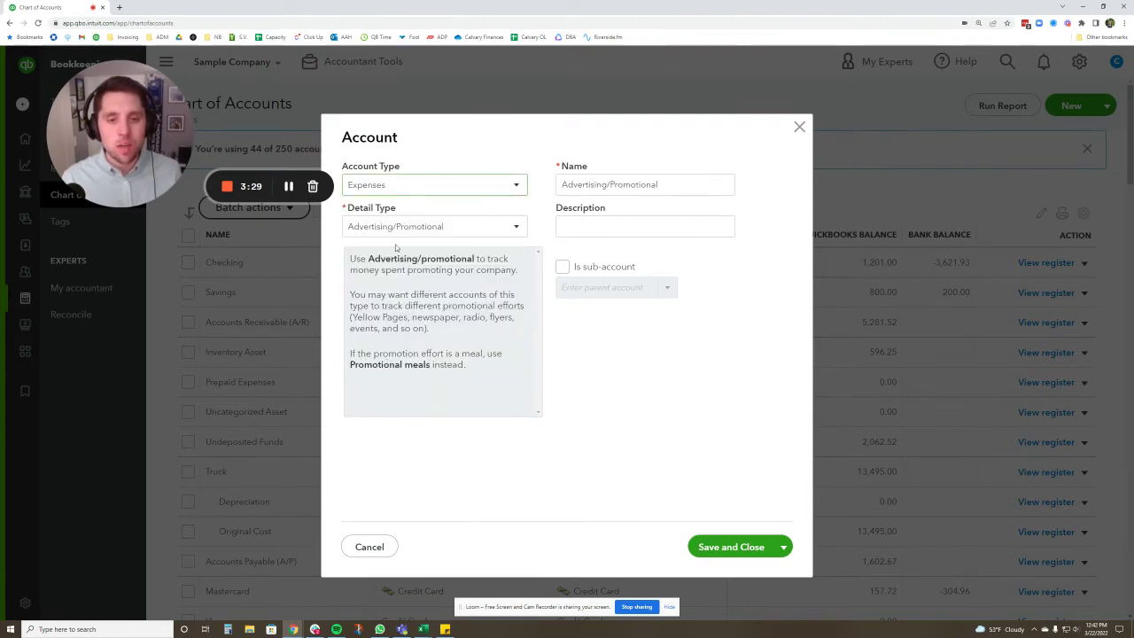
pyautogui.click(386, 227)
pyautogui.scroll(-3, 424, 369)
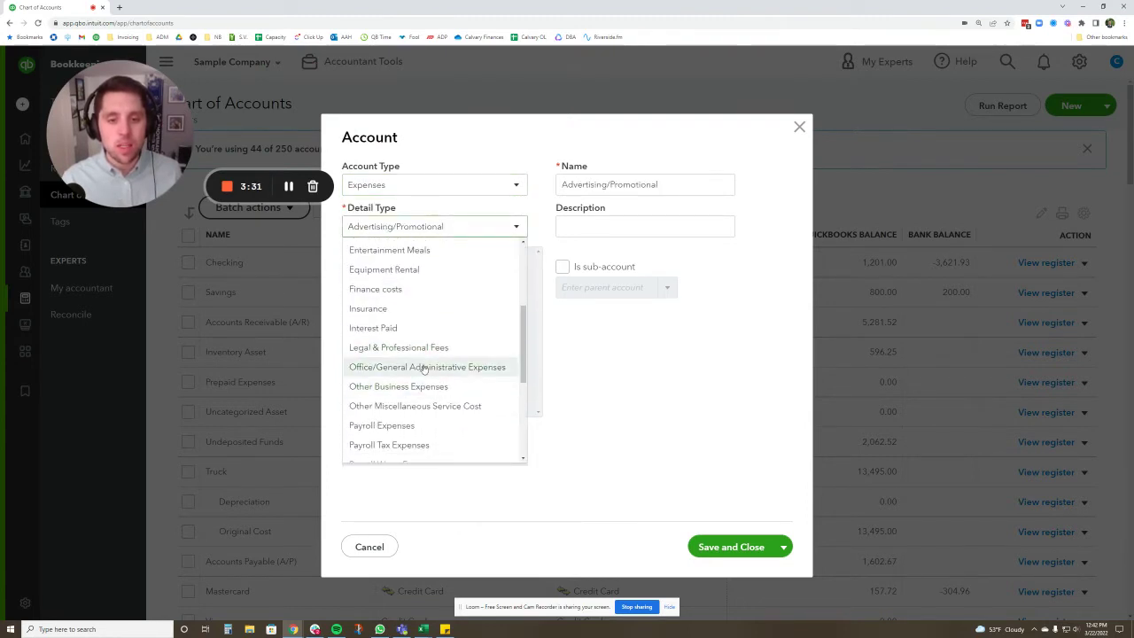
pyautogui.click(425, 367)
pyautogui.tripleClick(611, 183)
pyautogui.write('Ove')
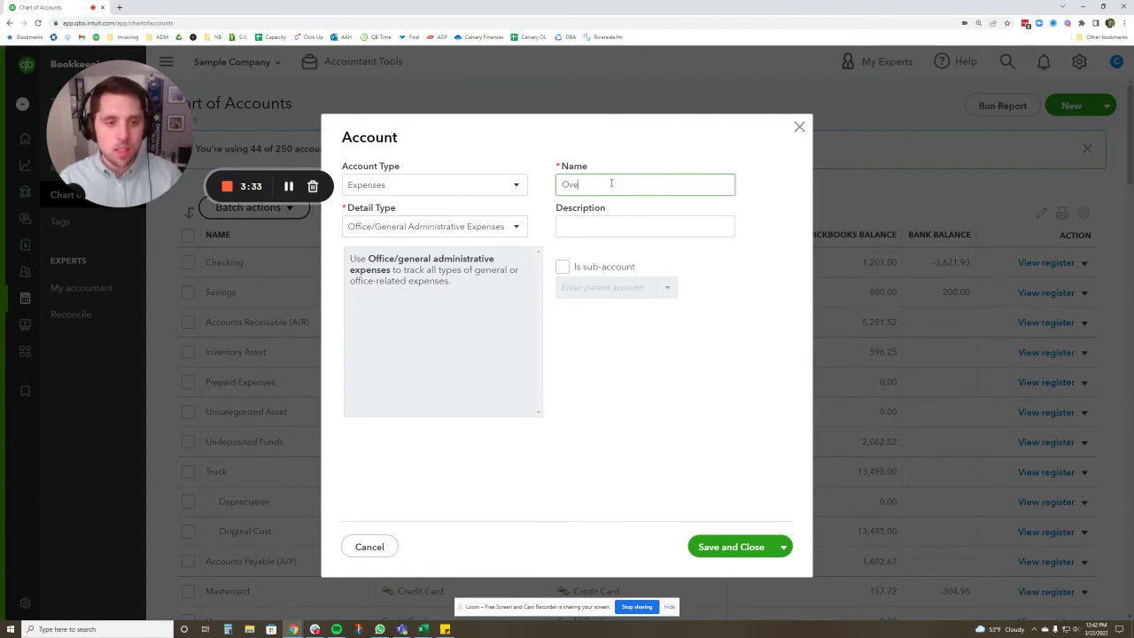
pyautogui.write('rhead Expenses')
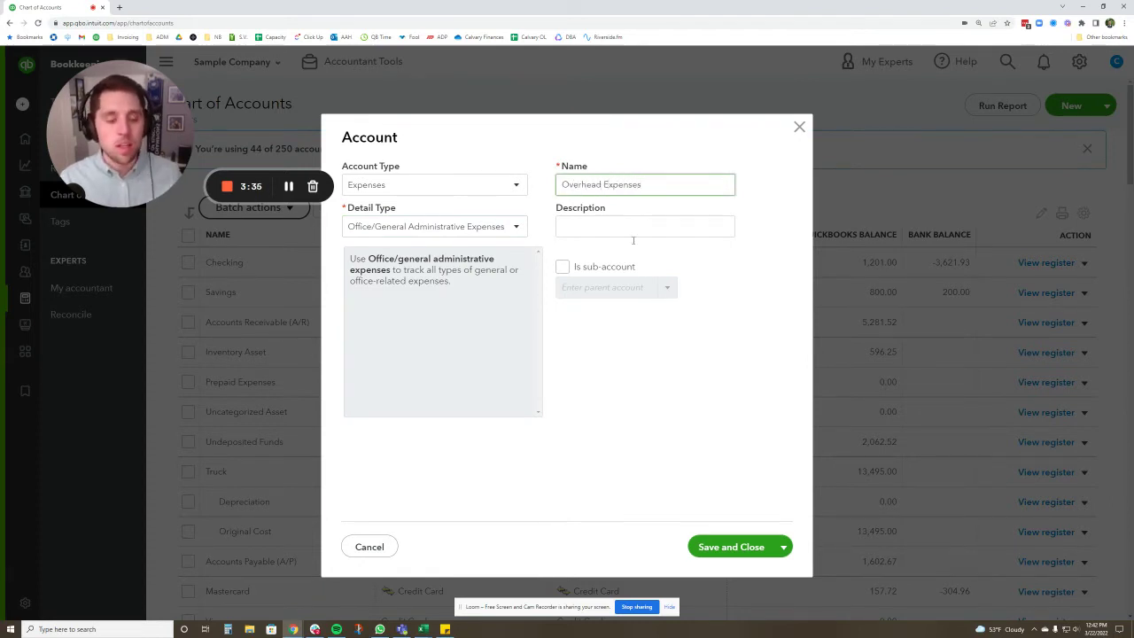
pyautogui.click(721, 546)
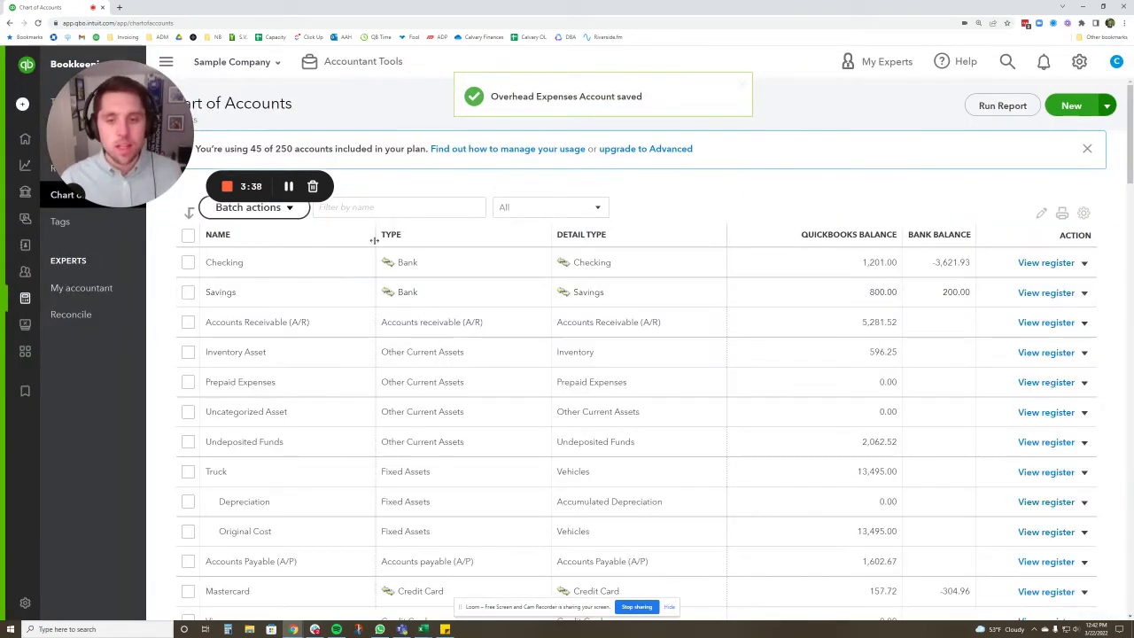
# Filter accounts by 'legal' and save Legal & Professional Fees under parent Overhead Expenses.
pyautogui.click(369, 207)
pyautogui.write('lega')
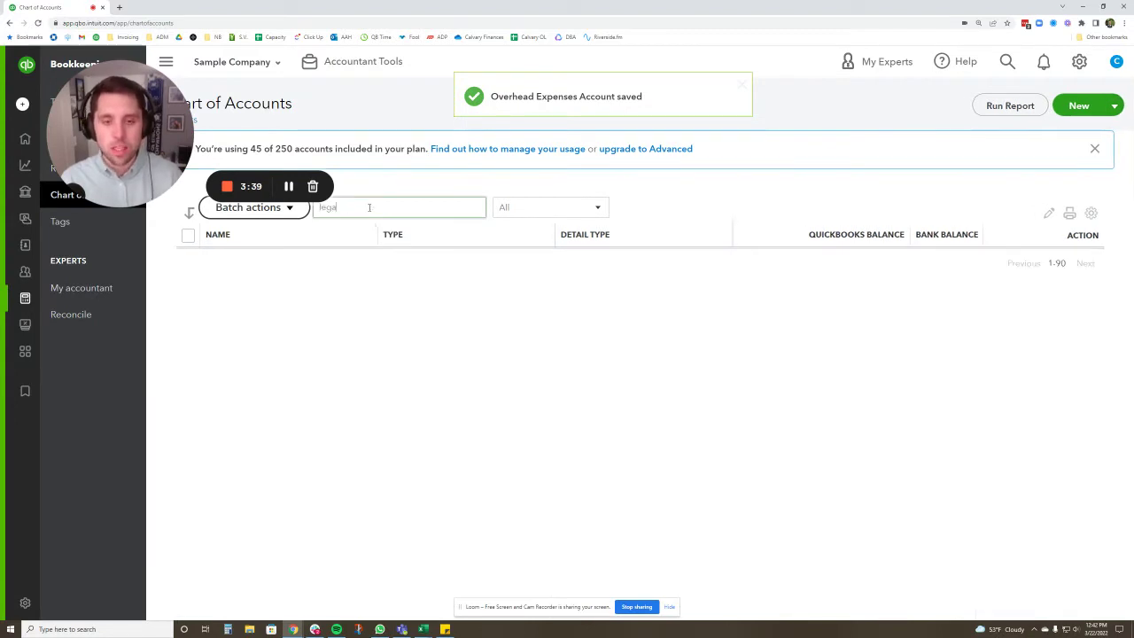
pyautogui.write('l')
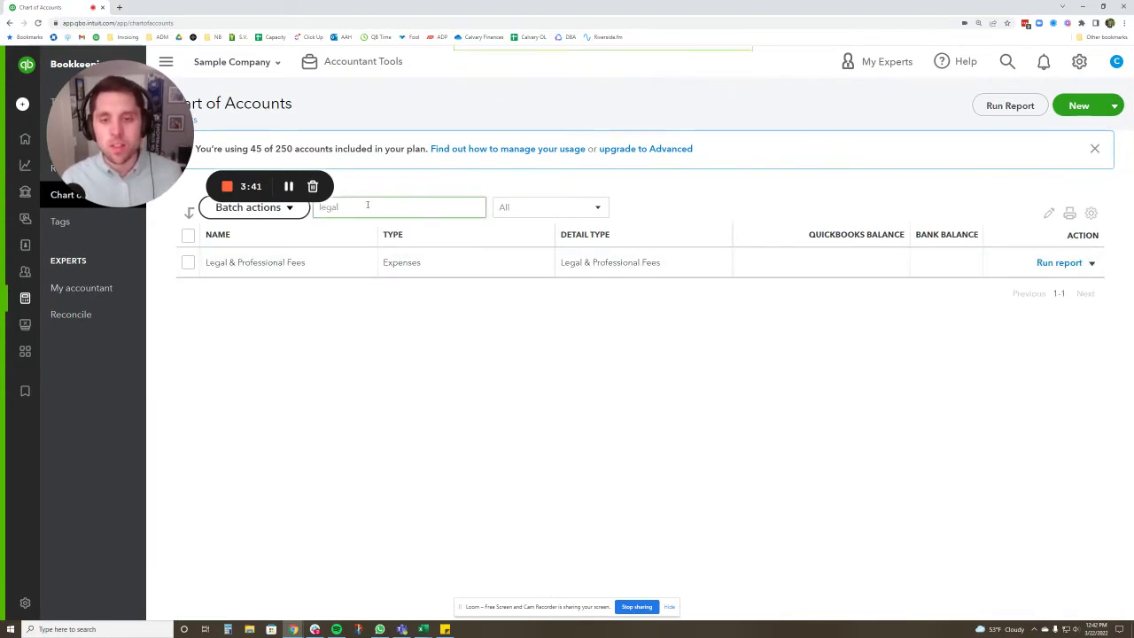
pyautogui.click(1093, 262)
pyautogui.click(1019, 288)
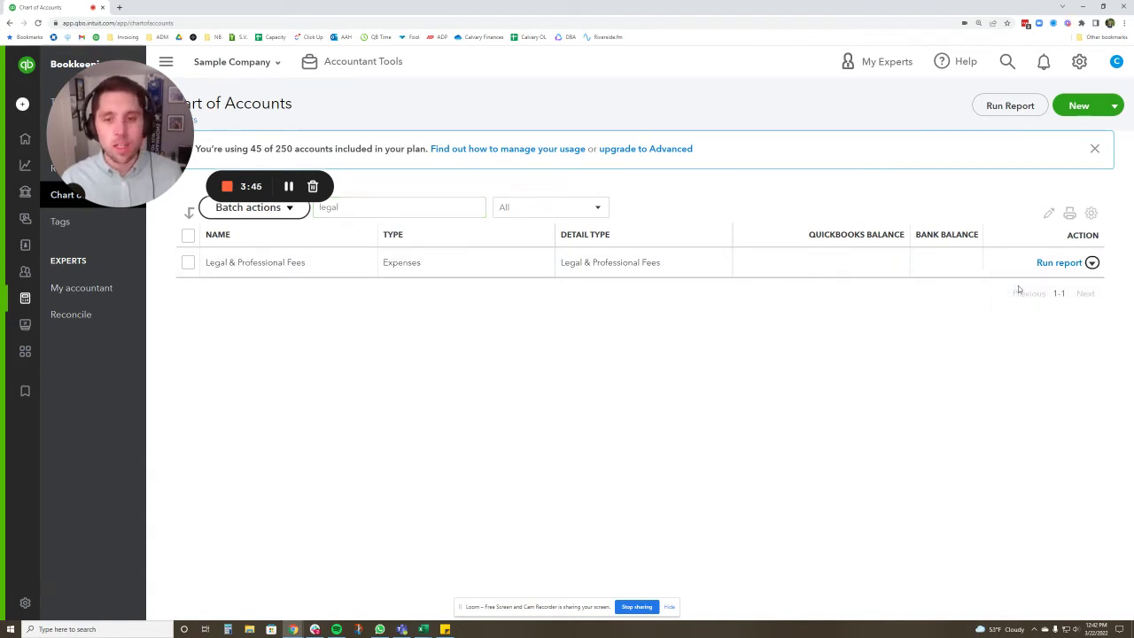
pyautogui.click(561, 267)
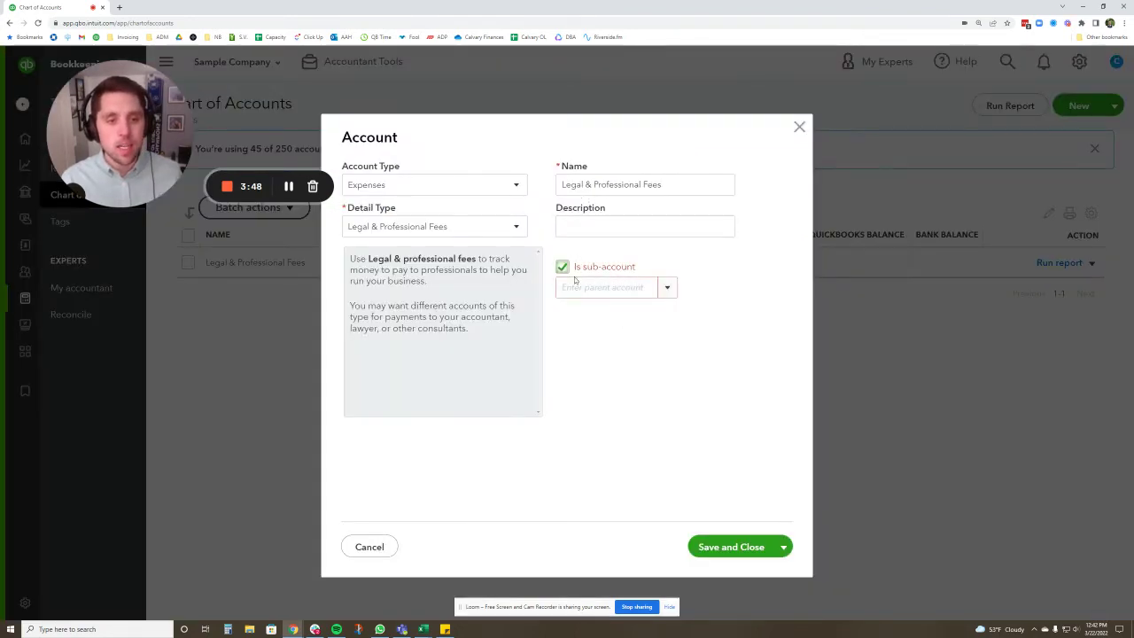
pyautogui.click(585, 287)
pyautogui.write('Overhead Expenses')
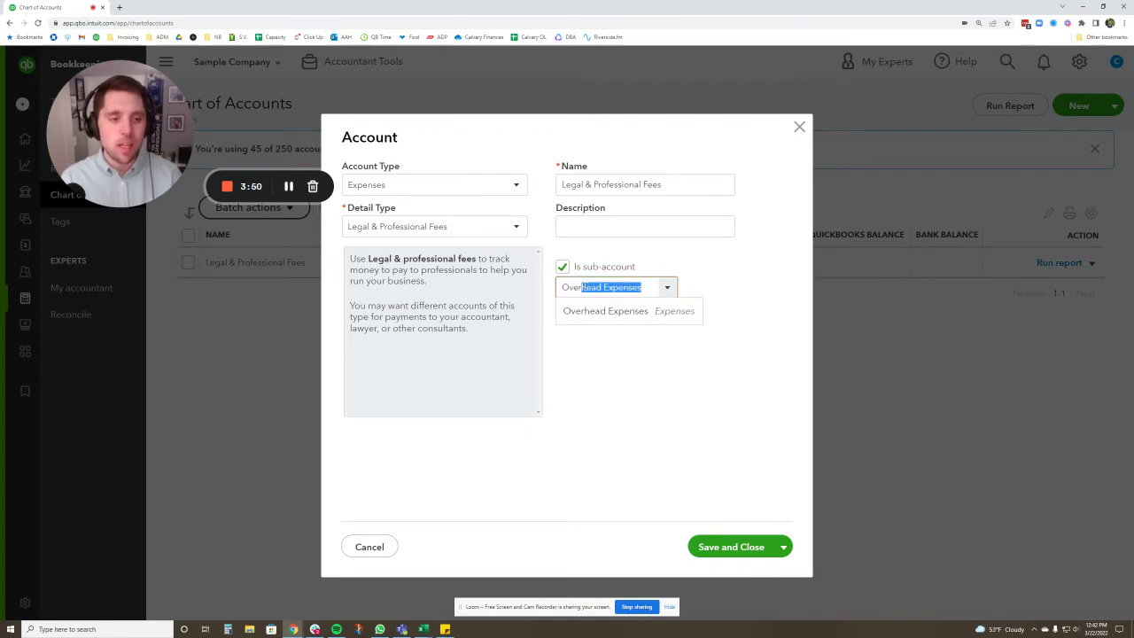
pyautogui.click(605, 314)
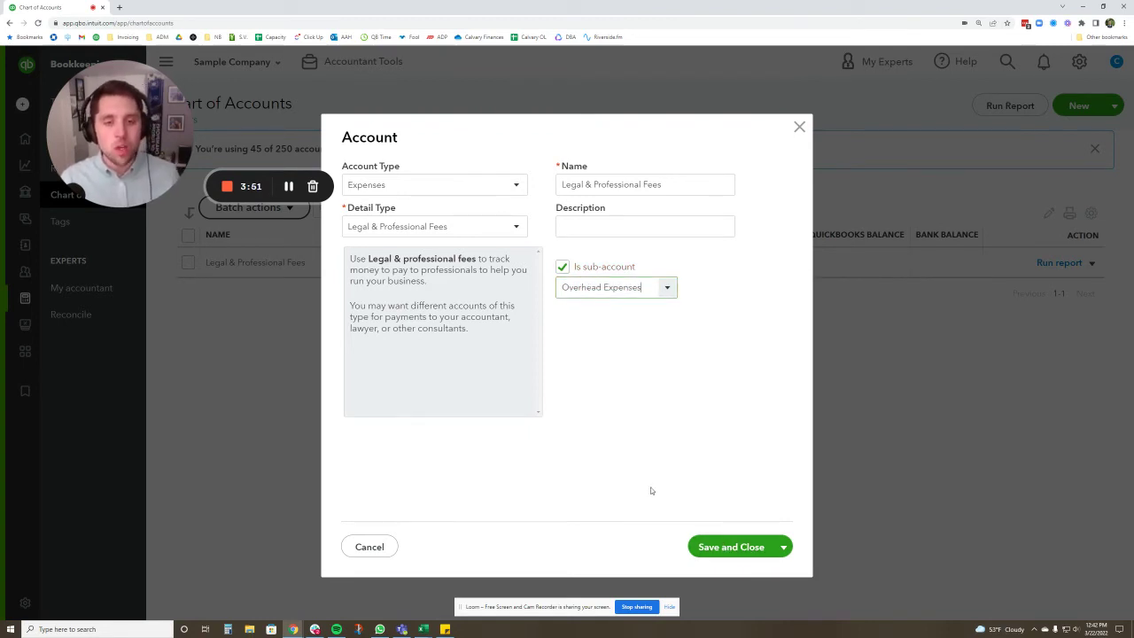
pyautogui.click(730, 549)
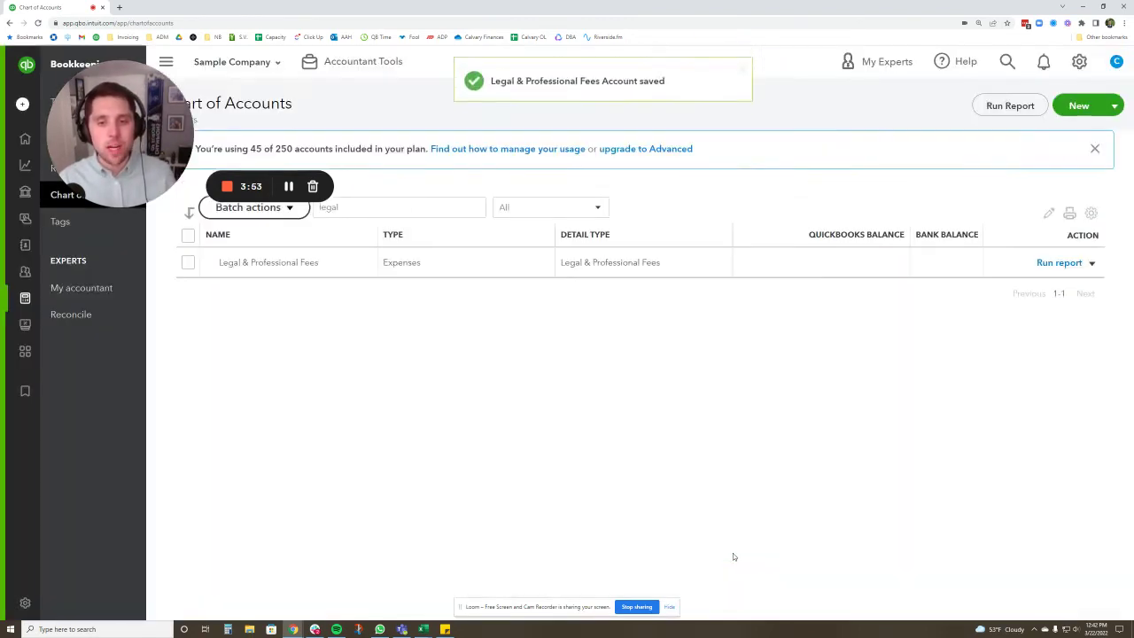
pyautogui.click(334, 206)
# Clear the 'legal' filter, then save Office Expenses as a sub-account of Overhead Expenses.
pyautogui.doubleClick(334, 207)
pyautogui.press('BackSpace')
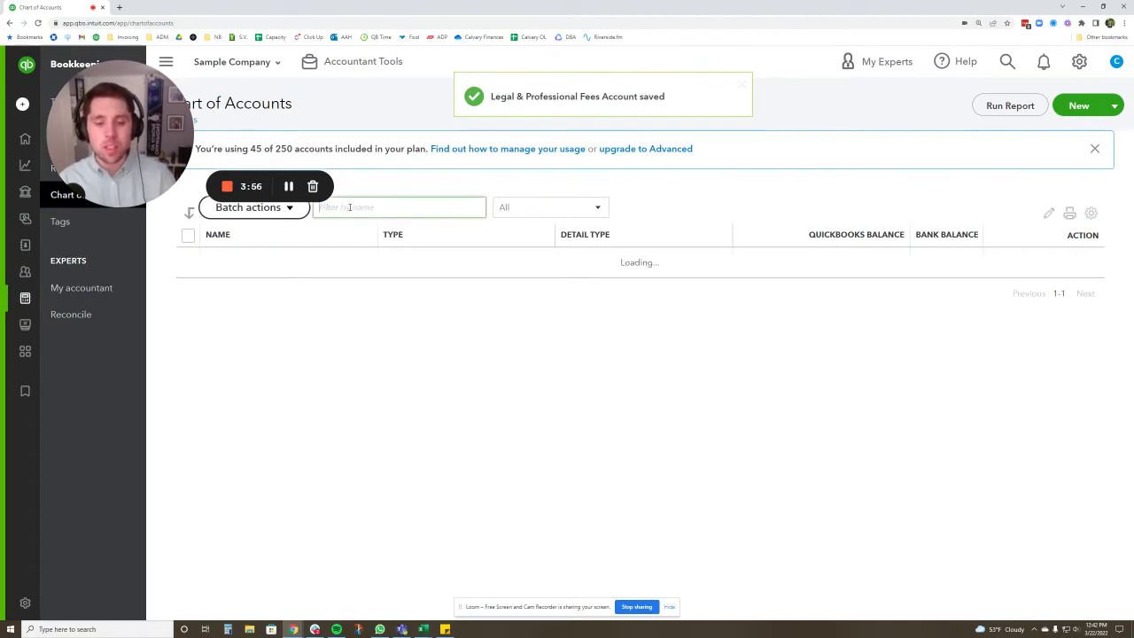
pyautogui.scroll(-15, 390, 337)
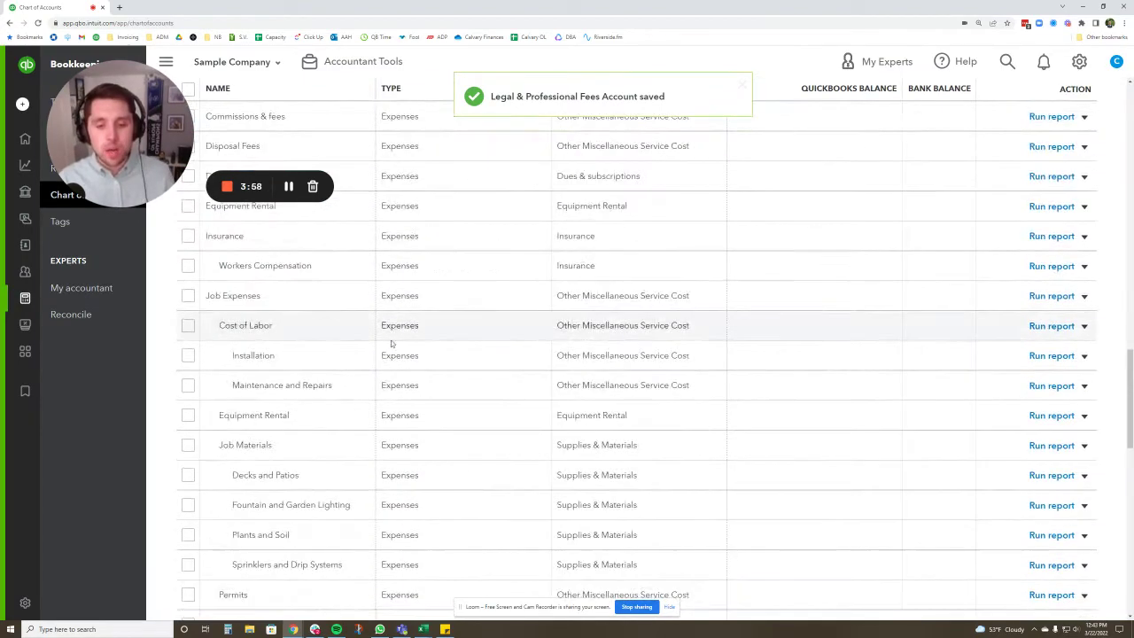
pyautogui.scroll(-5, 390, 342)
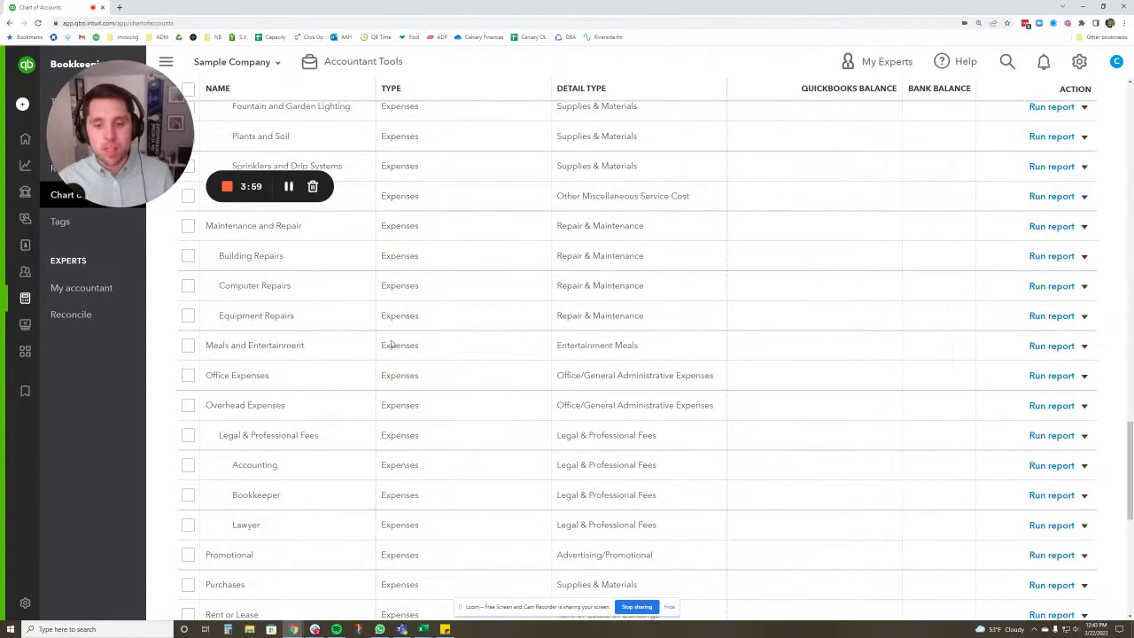
pyautogui.scroll(-1, 390, 342)
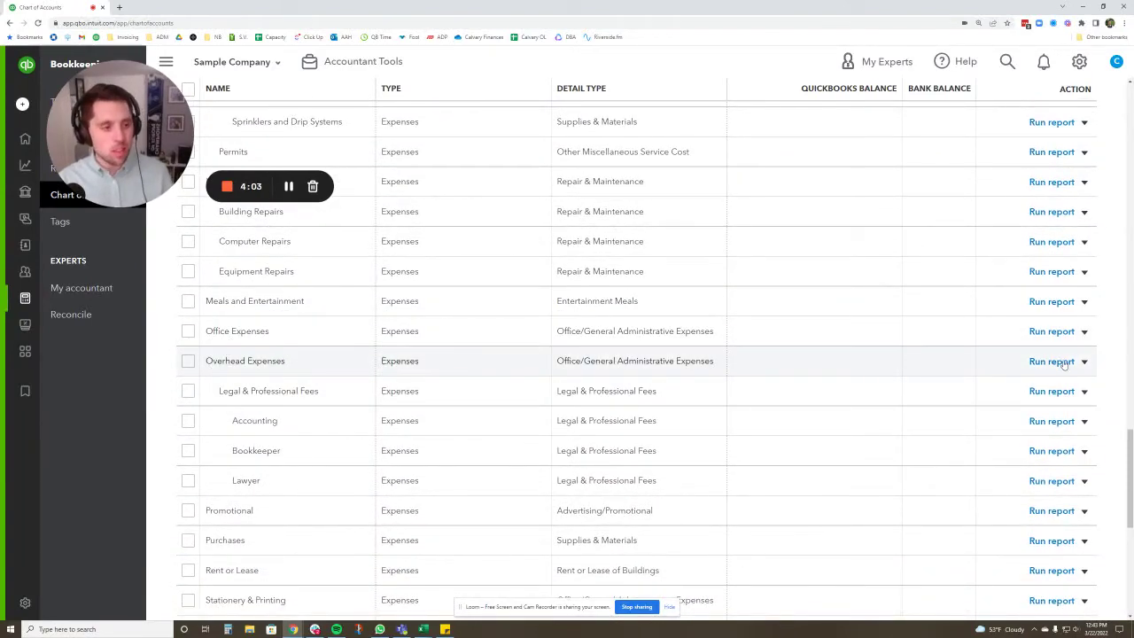
pyautogui.click(1085, 331)
pyautogui.click(943, 351)
pyautogui.click(561, 265)
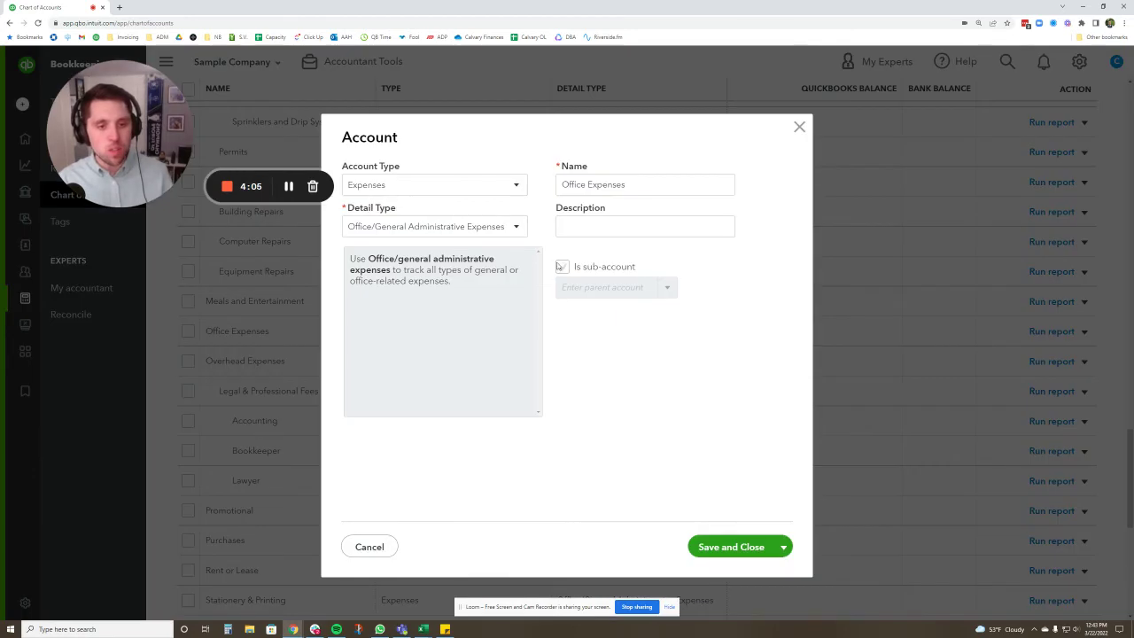
pyautogui.write('Overhead Expenses')
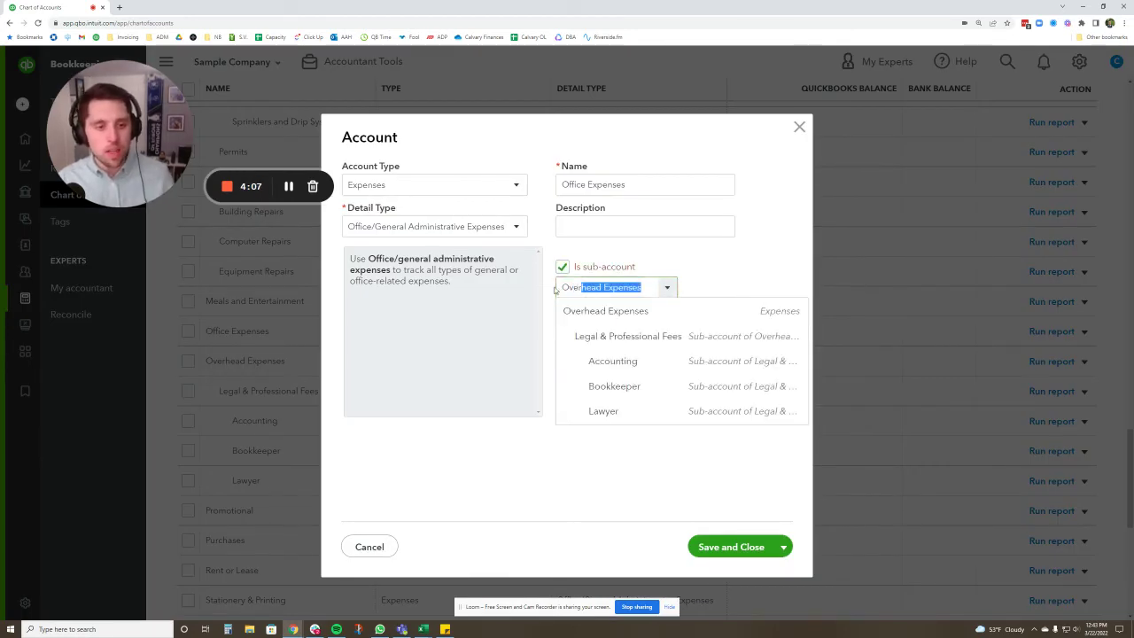
pyautogui.click(575, 312)
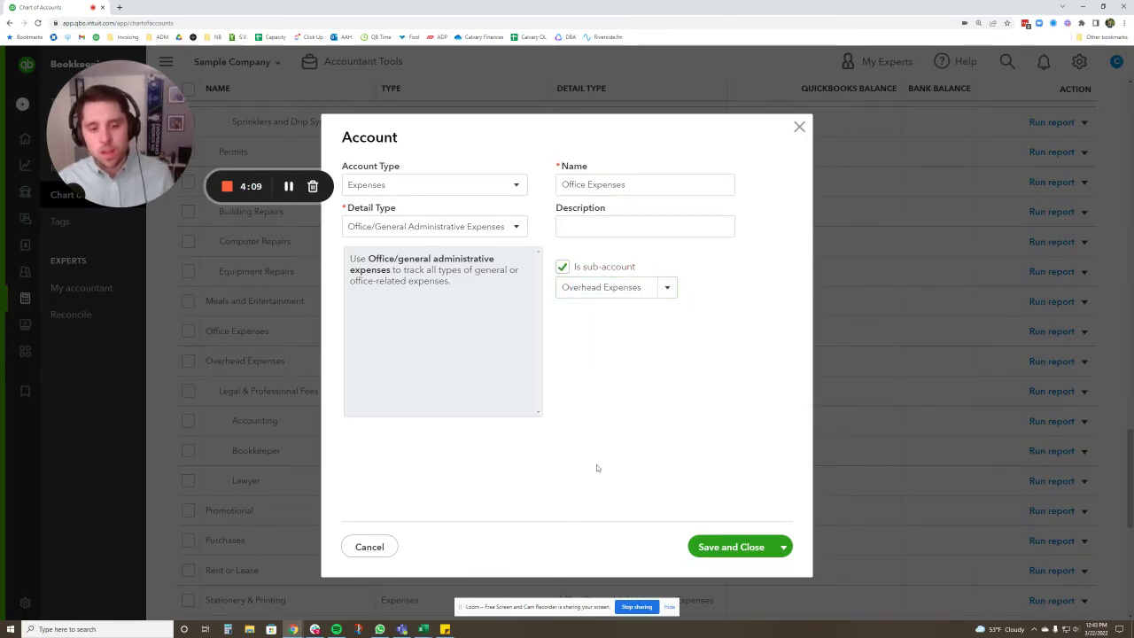
pyautogui.click(715, 553)
# Scroll to the Utilities account and nest it under Overhead Expenses as a sub-account.
pyautogui.scroll(-15, 443, 410)
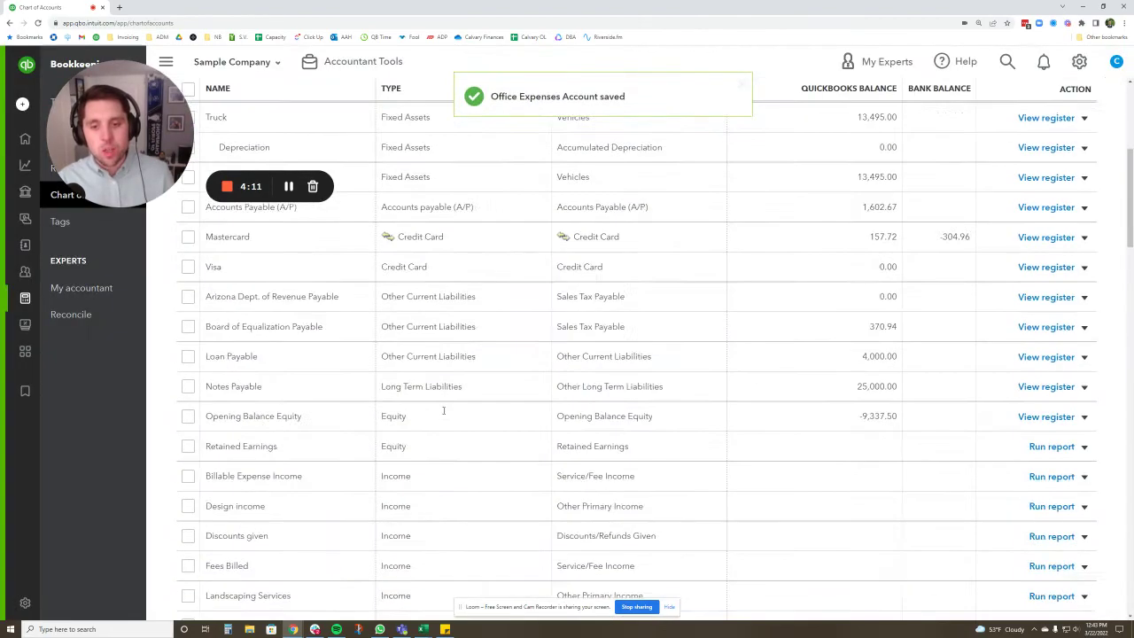
pyautogui.scroll(-4, 443, 410)
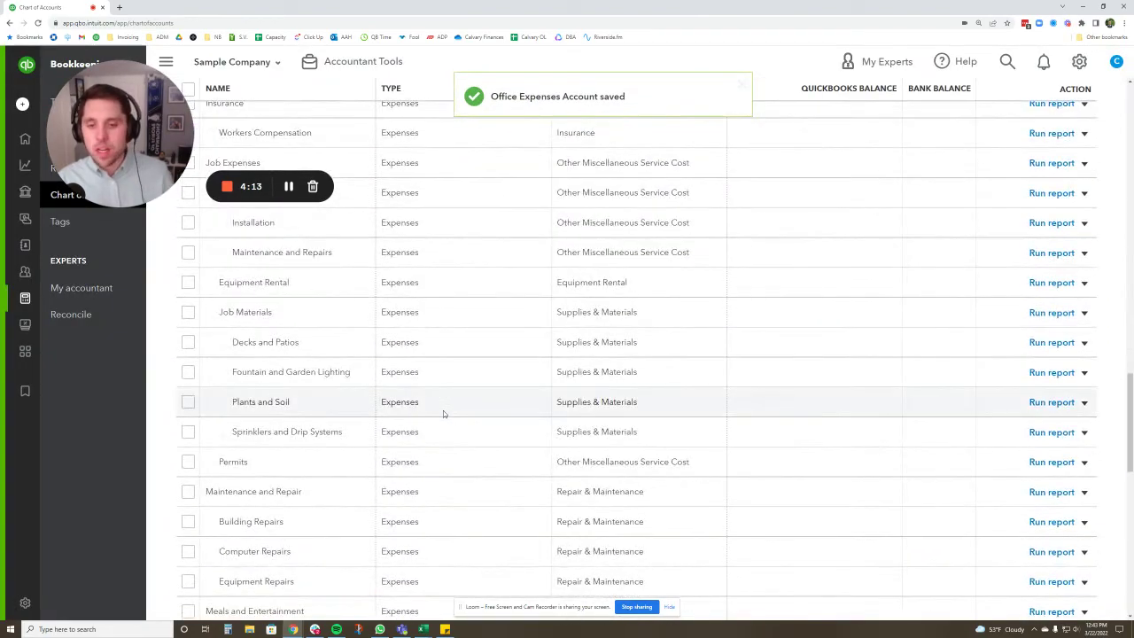
pyautogui.moveTo(155, 115); pyautogui.dragTo(387, 106)
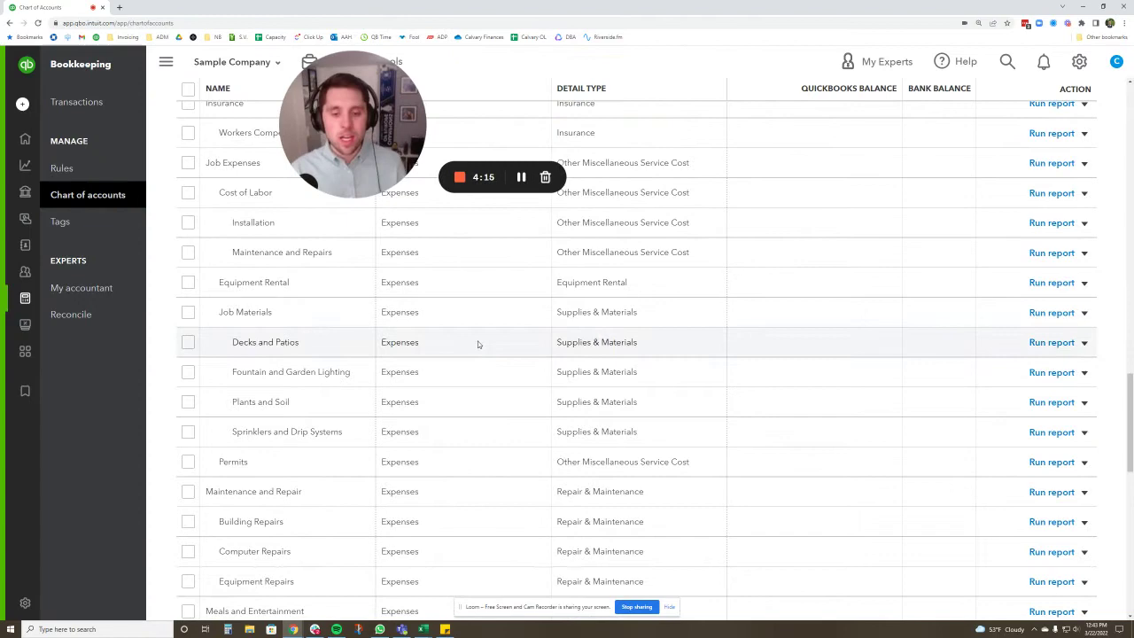
pyautogui.scroll(-3, 476, 342)
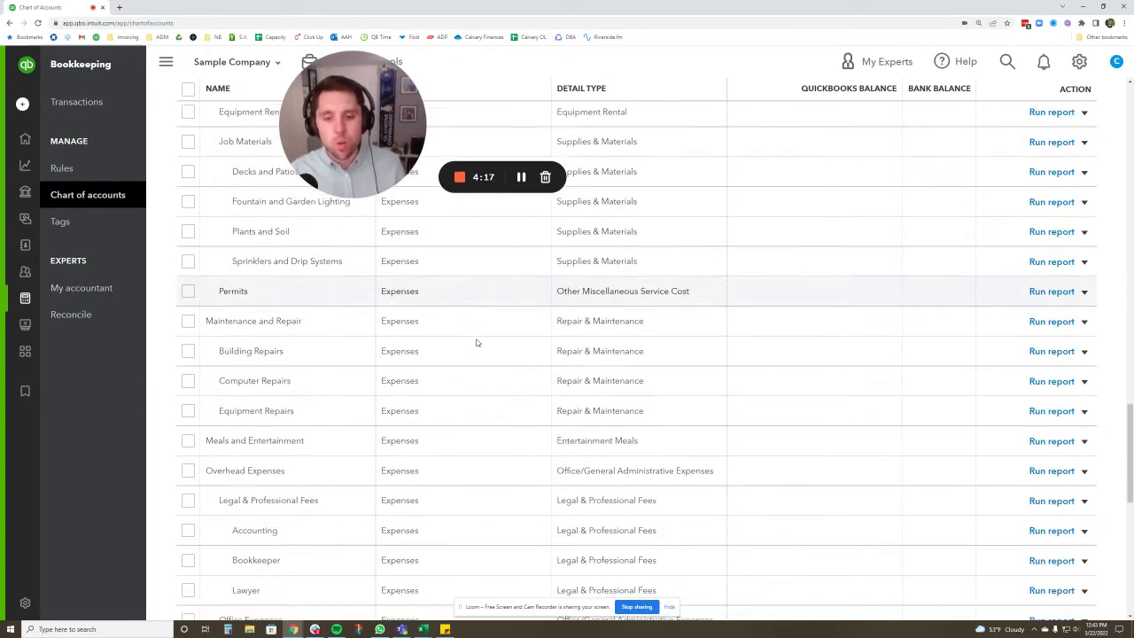
pyautogui.scroll(-3, 284, 392)
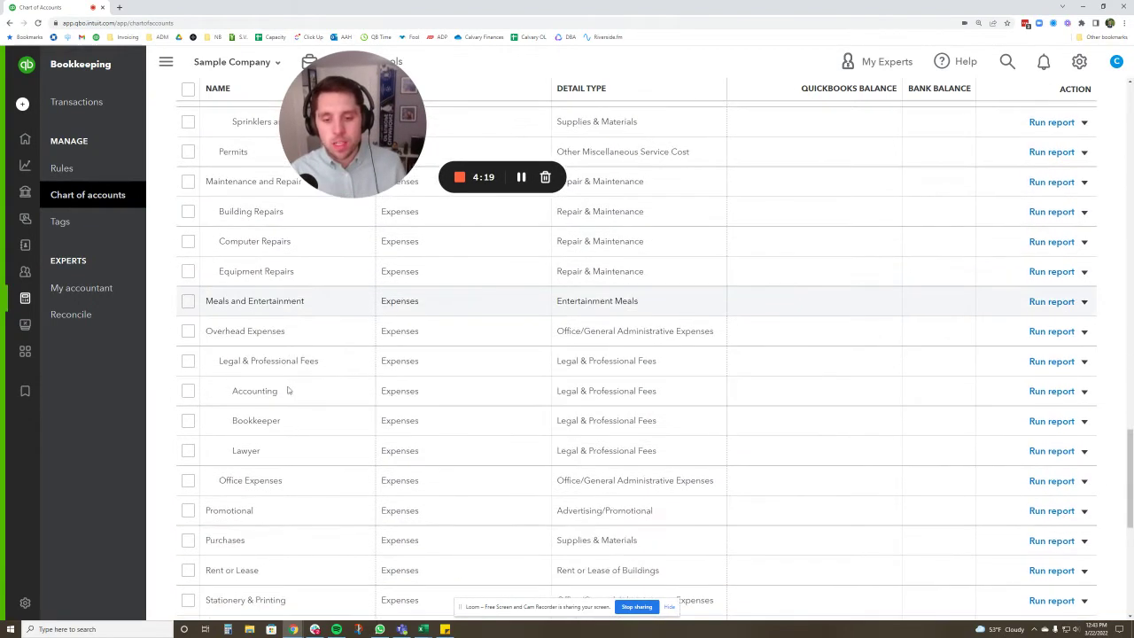
pyautogui.scroll(-1, 287, 390)
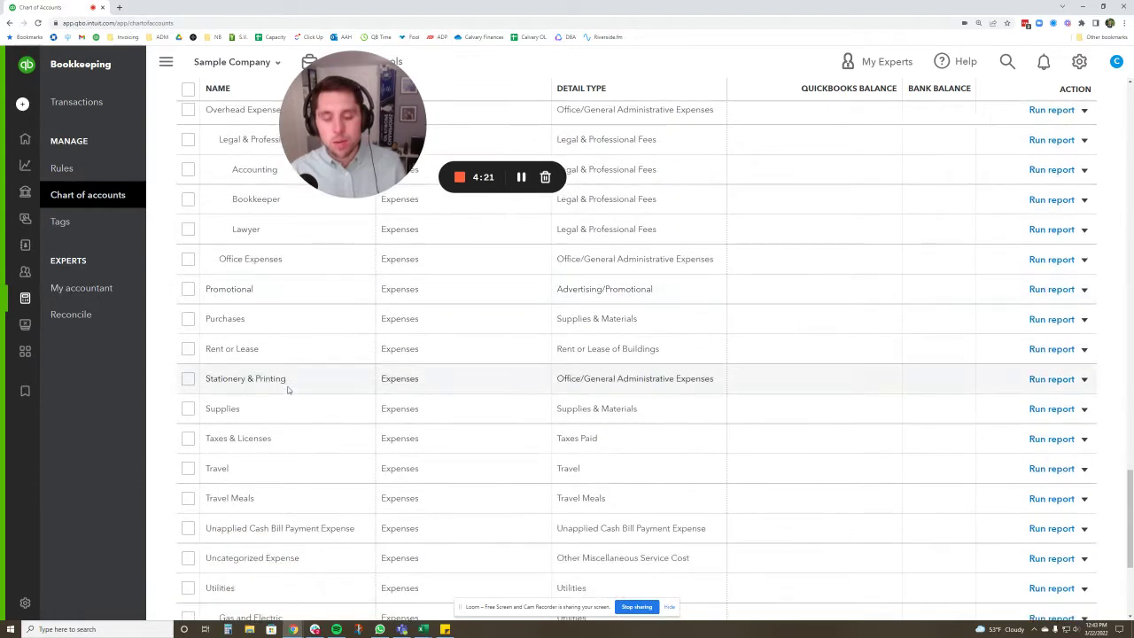
pyautogui.scroll(-1, 278, 412)
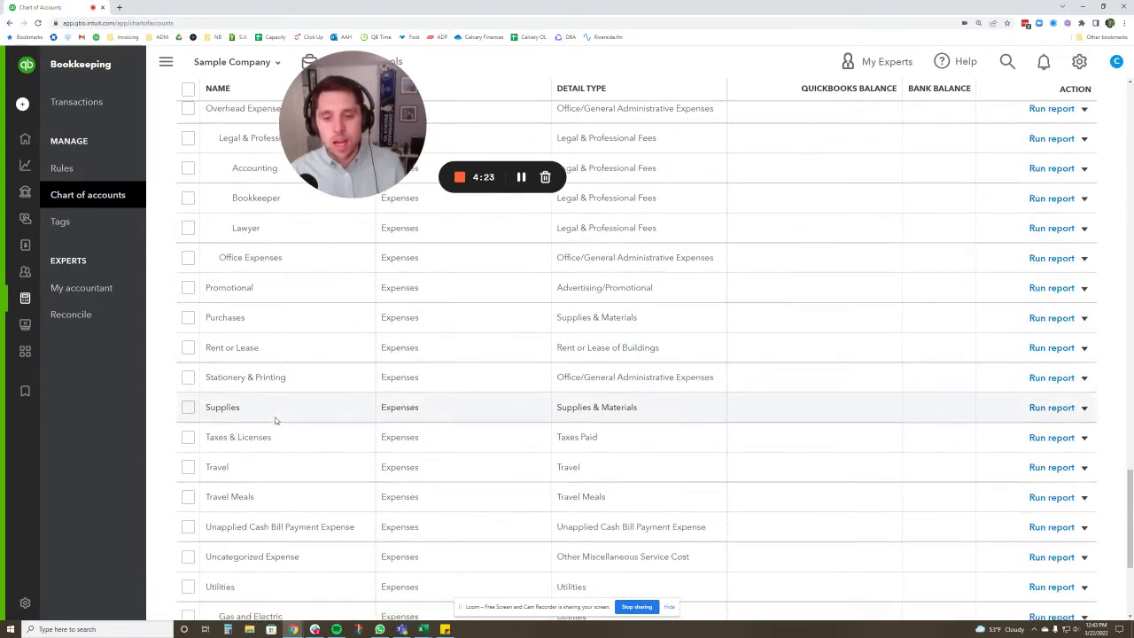
pyautogui.scroll(-2, 266, 427)
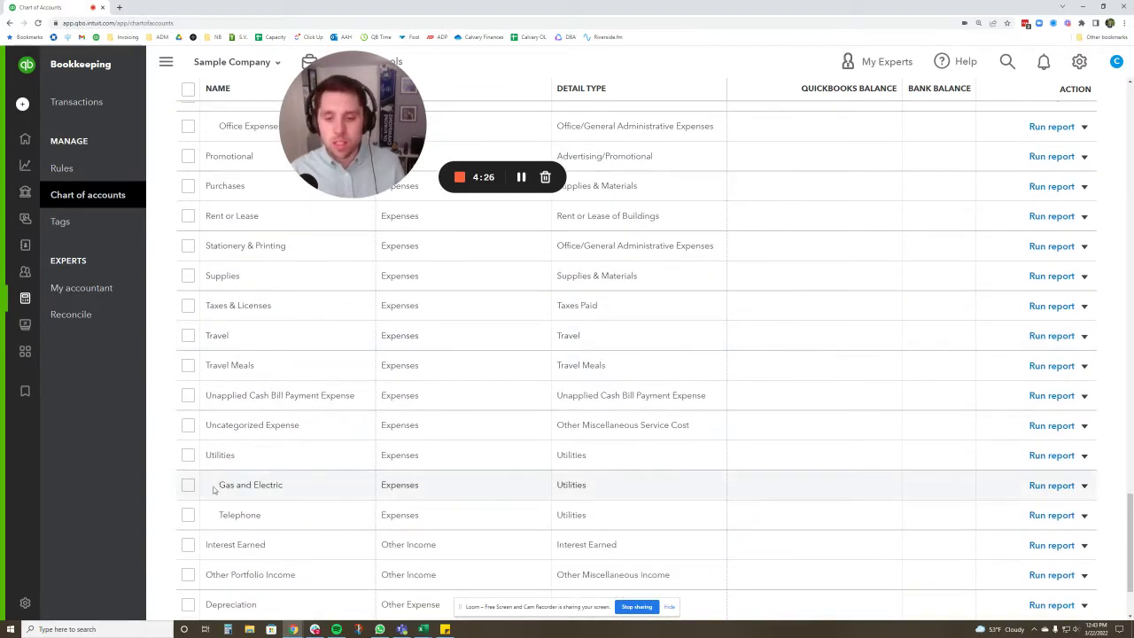
pyautogui.click(1083, 456)
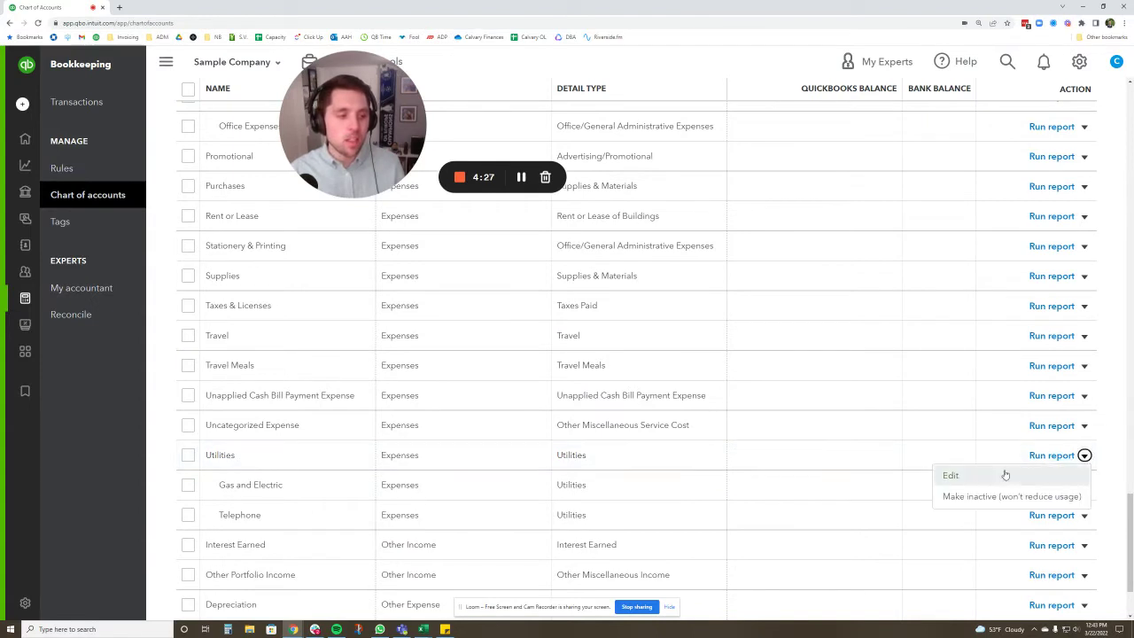
pyautogui.click(983, 476)
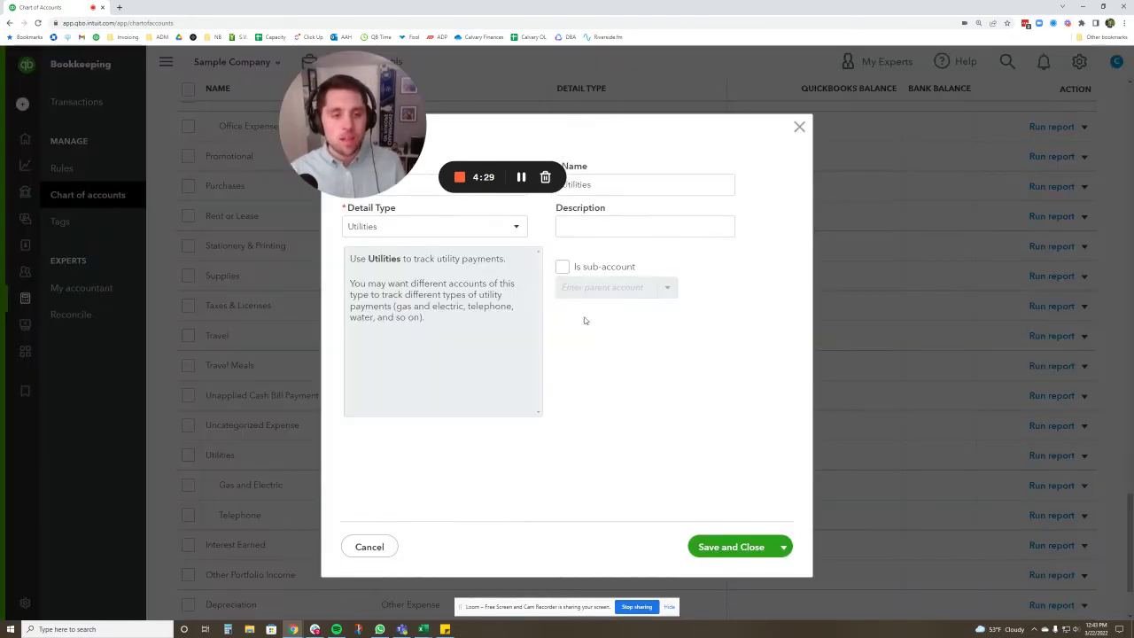
pyautogui.click(562, 267)
pyautogui.click(573, 286)
pyautogui.write('d Expenses')
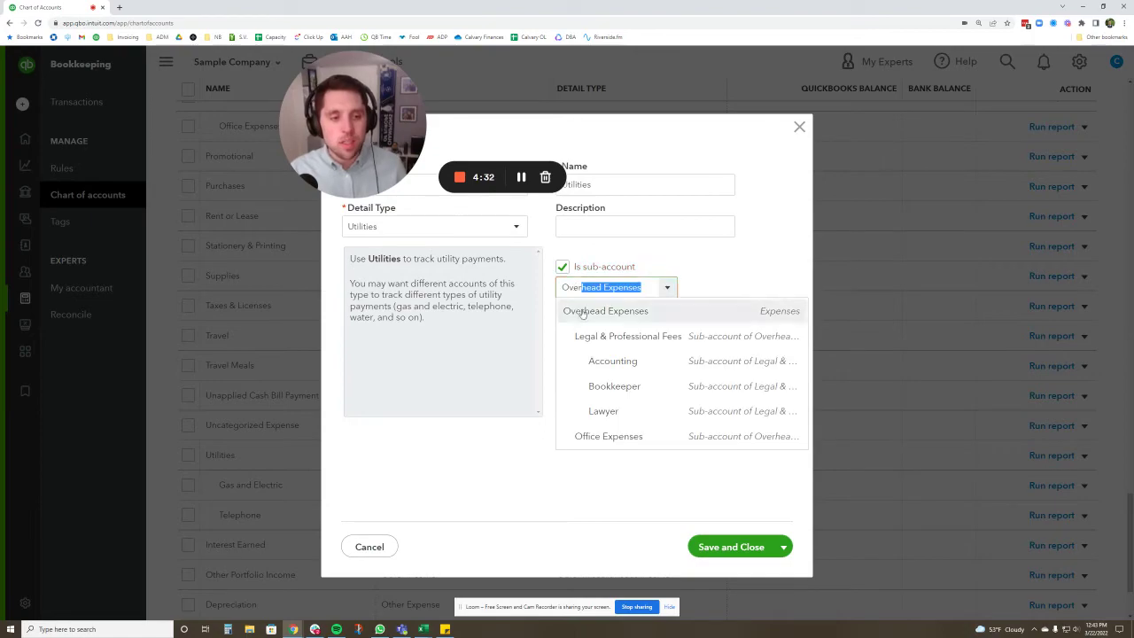
pyautogui.click(582, 315)
pyautogui.click(731, 547)
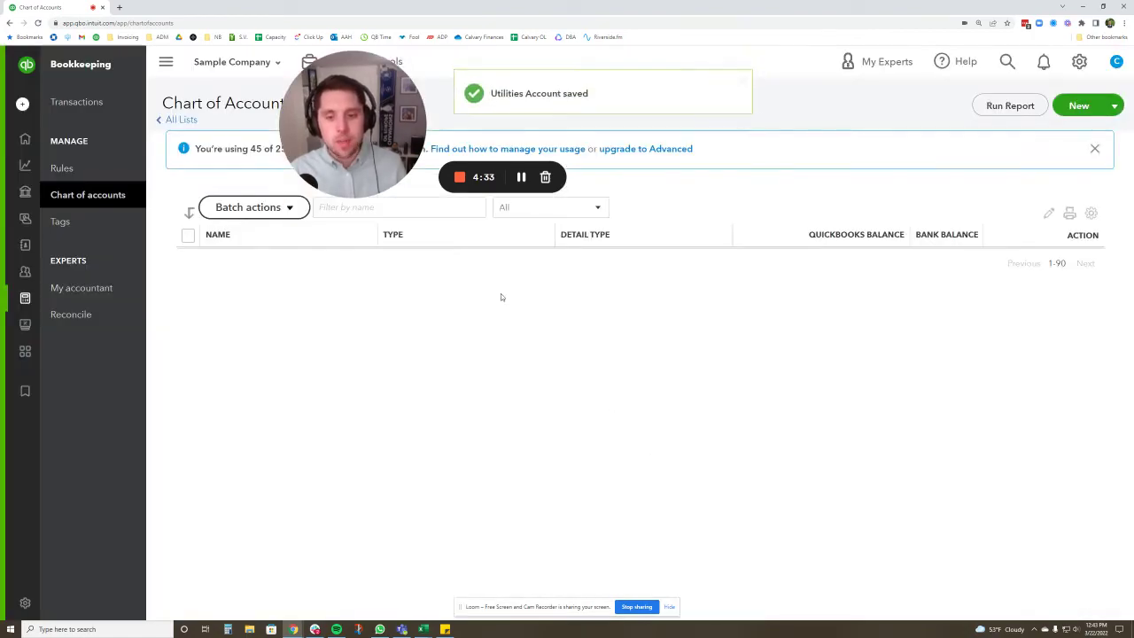
pyautogui.scroll(-10, 501, 295)
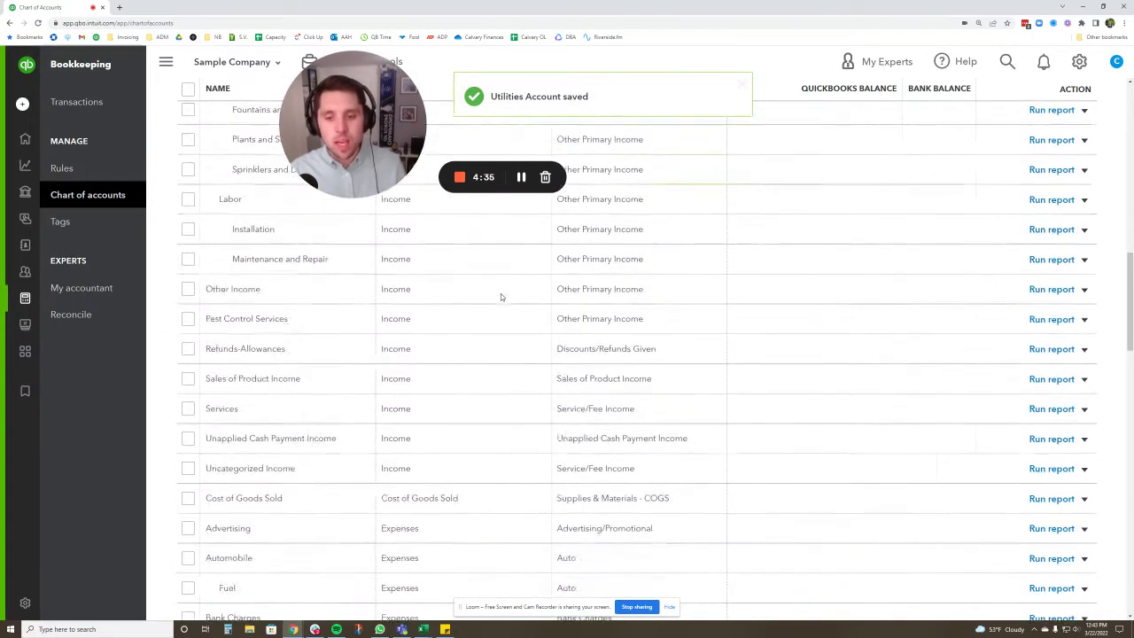
pyautogui.scroll(-6, 501, 293)
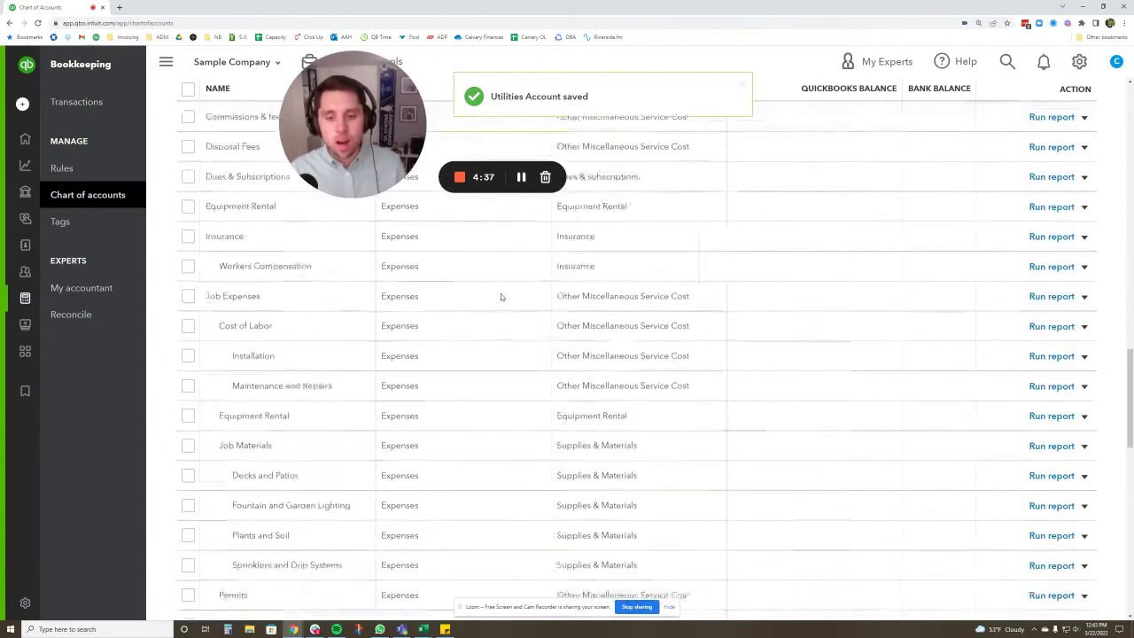
pyautogui.scroll(-5, 500, 296)
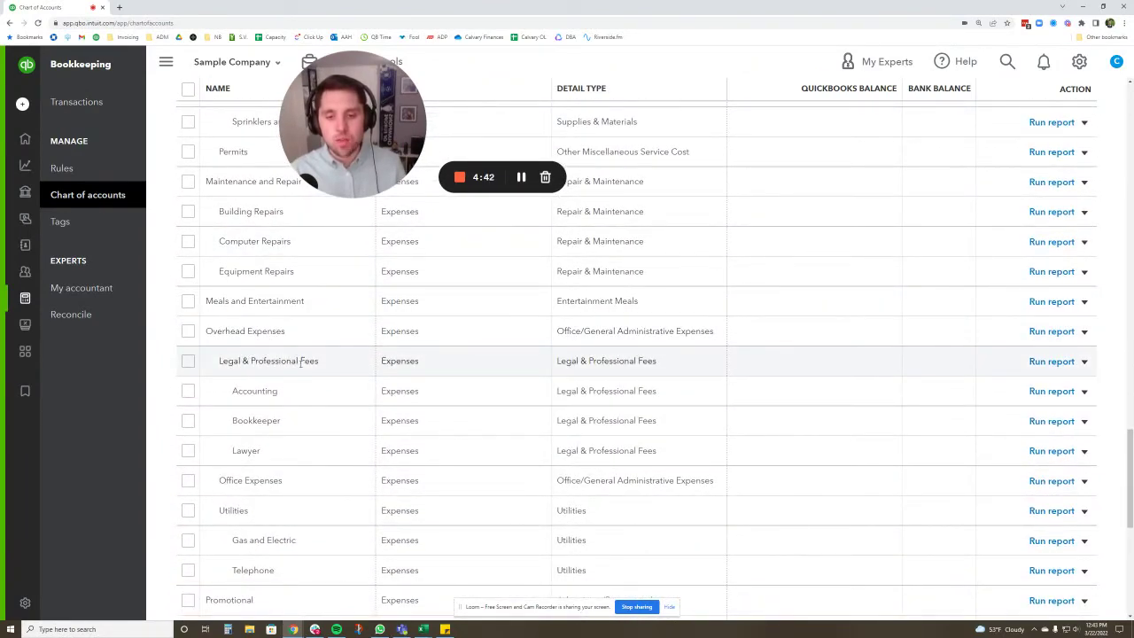
pyautogui.scroll(-1, 283, 381)
pyautogui.scroll(-1, 218, 425)
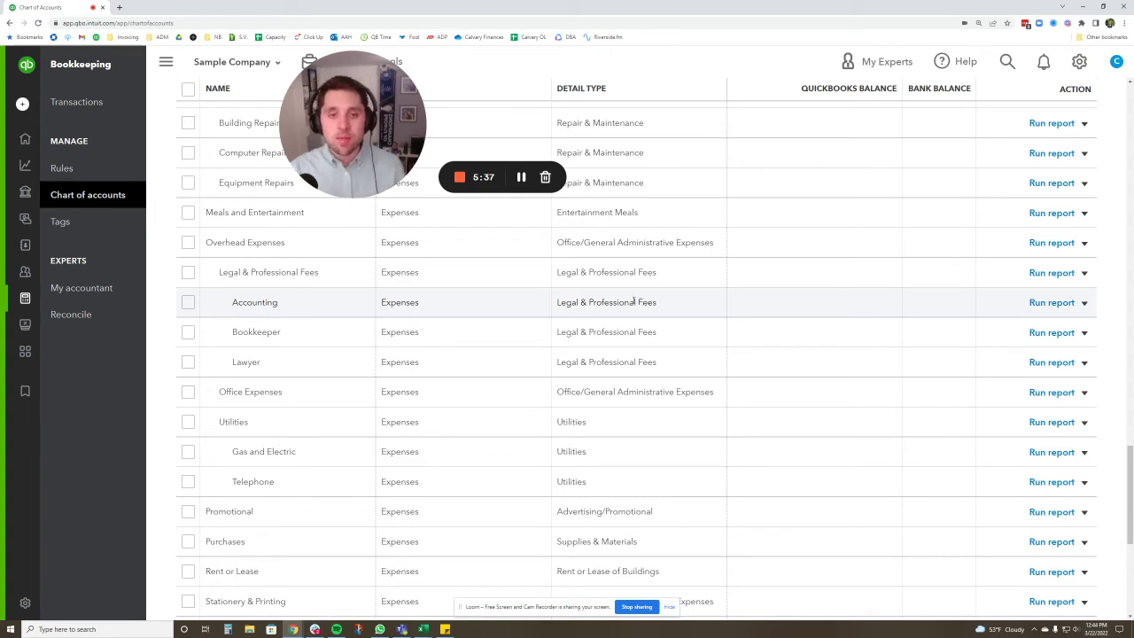
# Open the Profit and Loss report and collapse then re-expand the Overhead Expenses group.
pyautogui.click(521, 177)
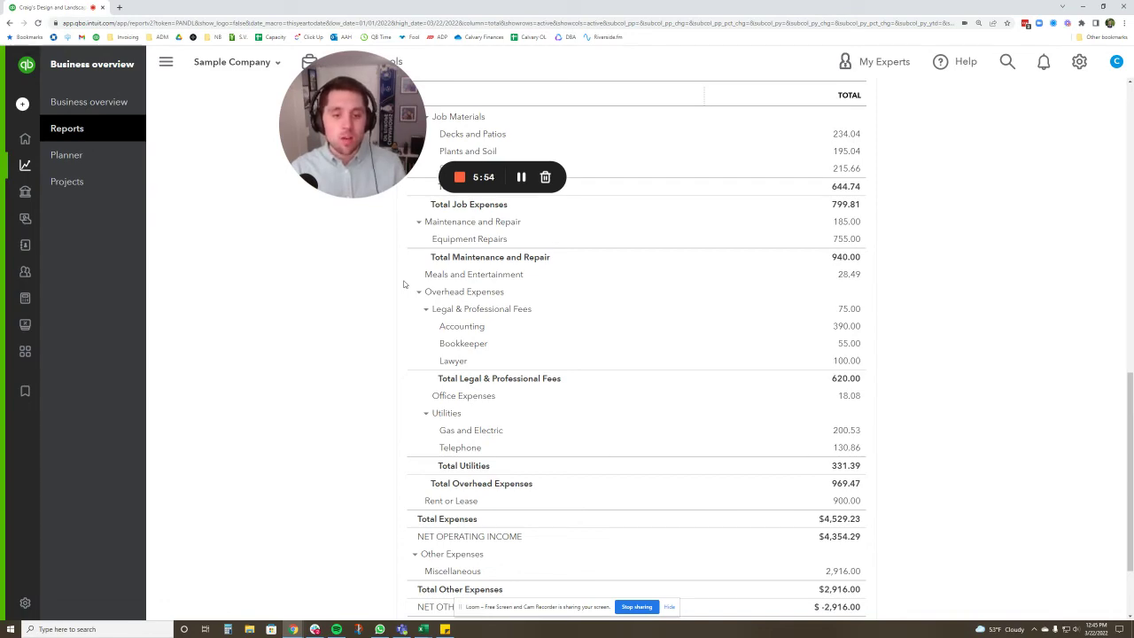
pyautogui.scroll(8, 404, 284)
pyautogui.scroll(-3, 756, 221)
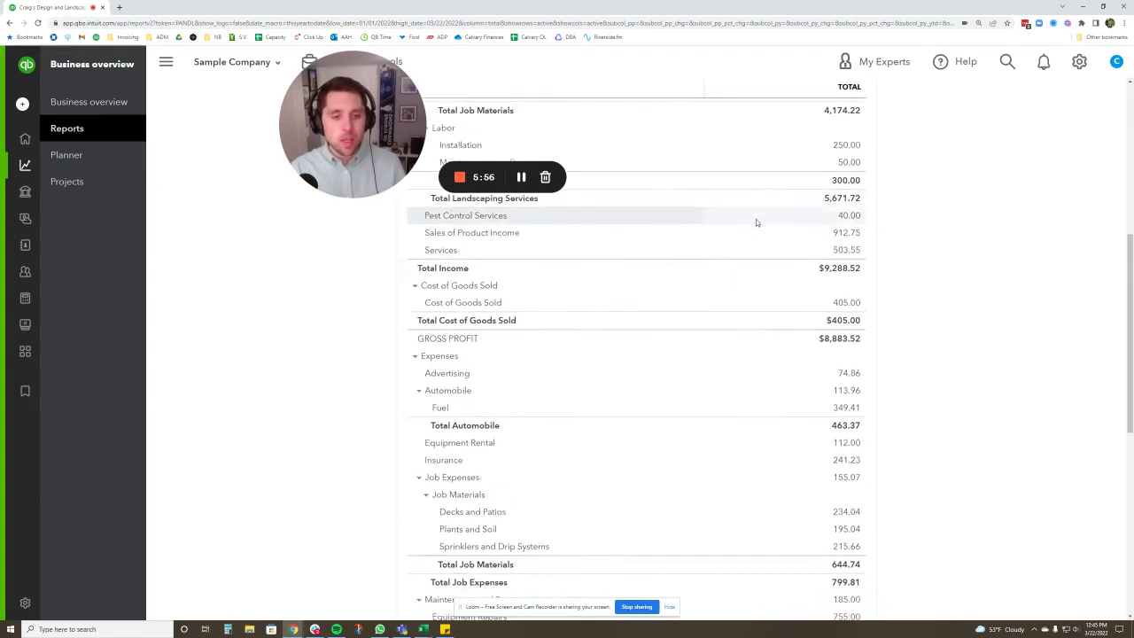
pyautogui.scroll(-5, 756, 222)
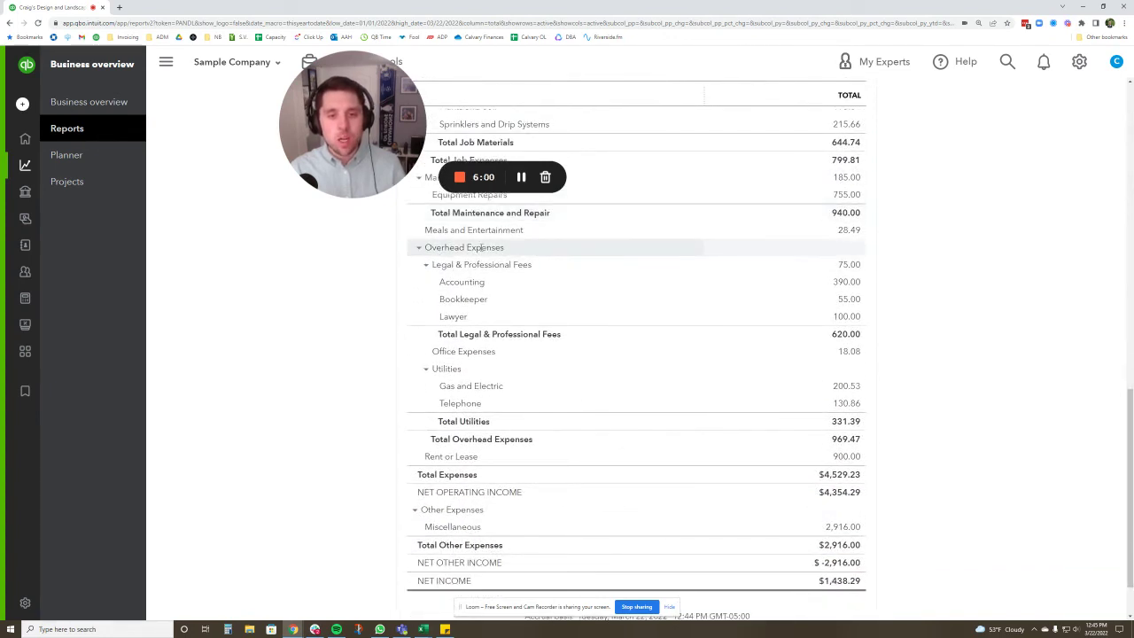
pyautogui.click(420, 250)
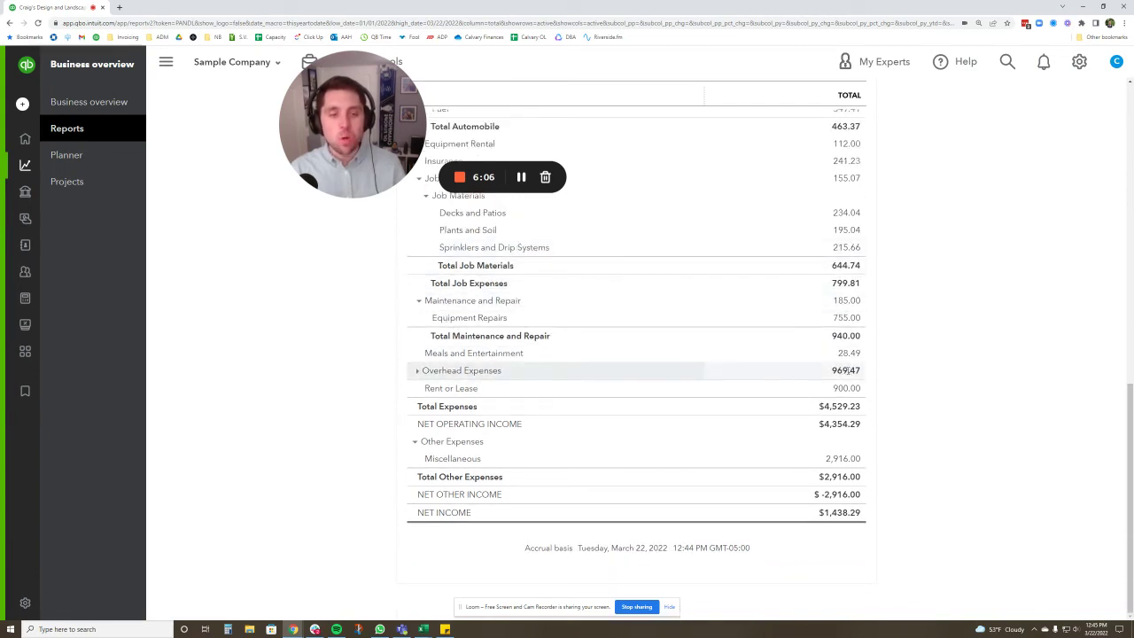
pyautogui.click(417, 372)
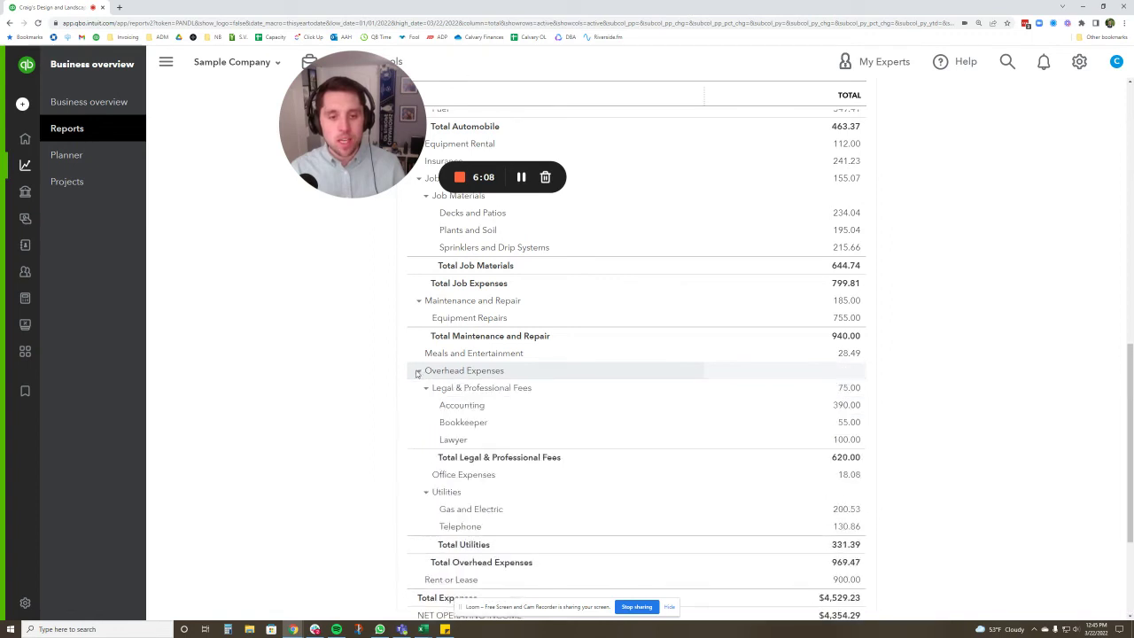
# Toggle the Legal & Professional Fees and Utilities subgroups, then collapse Overhead Expenses to its 969.47 total.
pyautogui.scroll(-1, 417, 373)
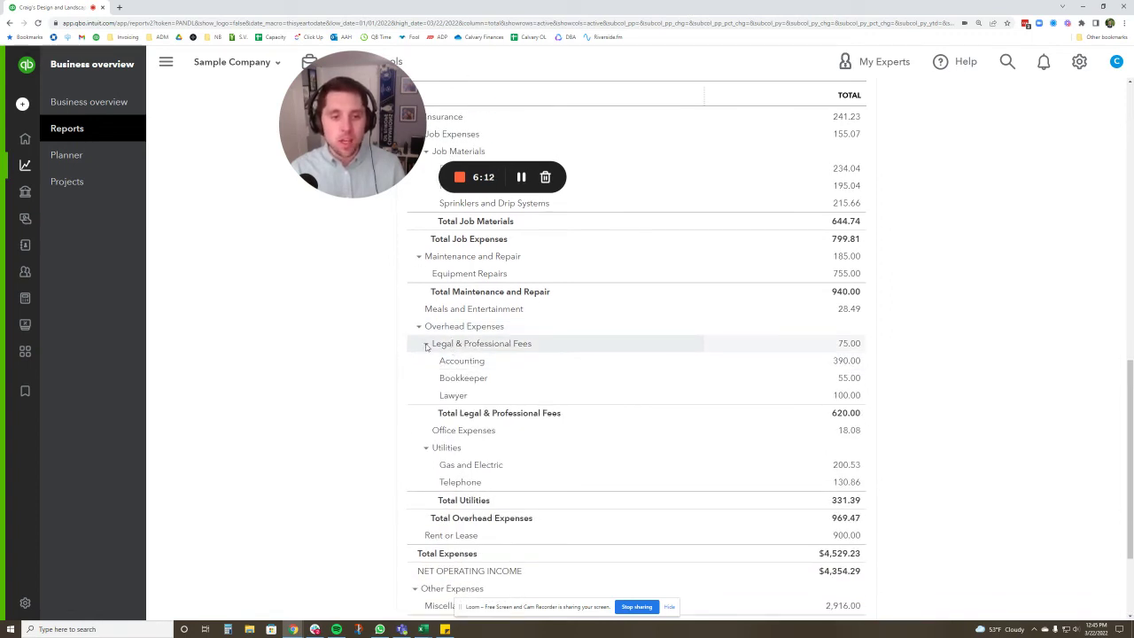
pyautogui.click(425, 344)
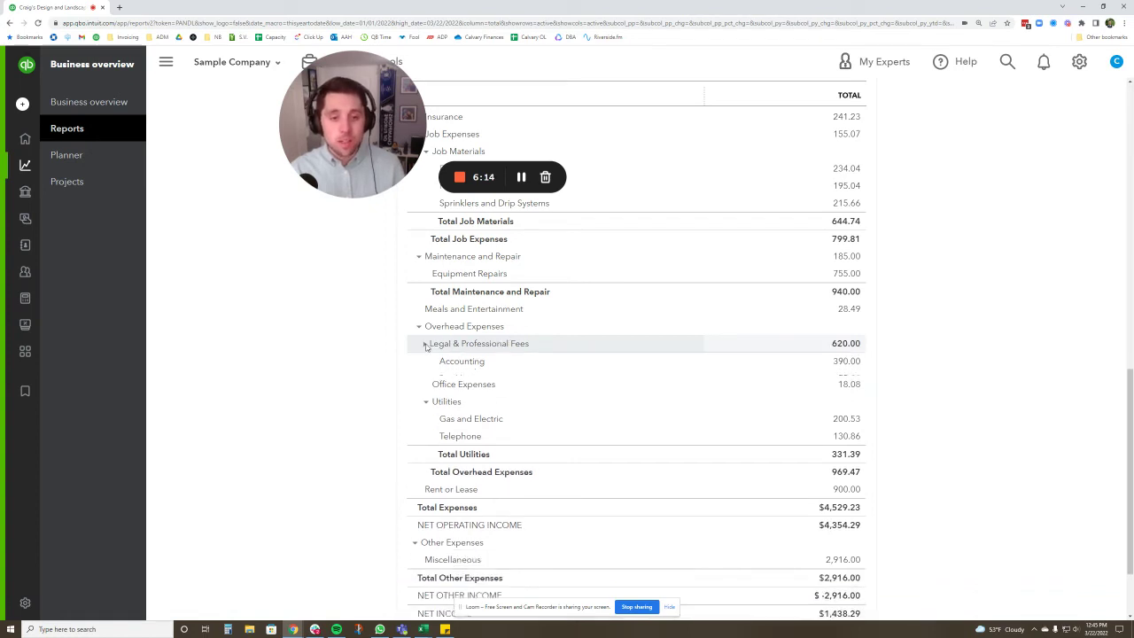
pyautogui.click(425, 345)
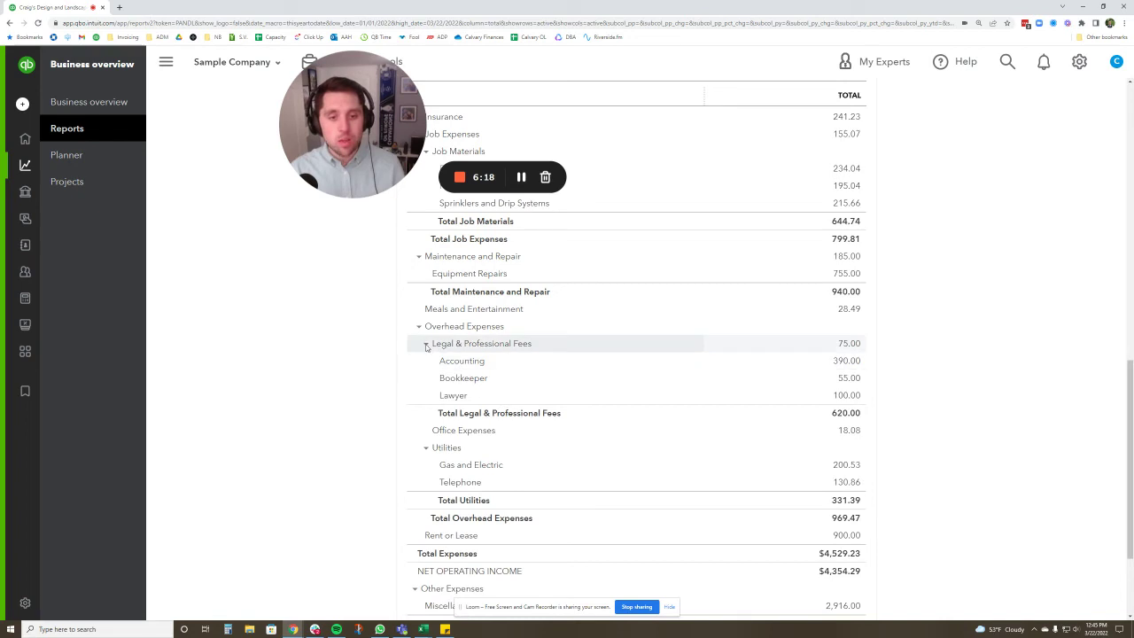
pyautogui.click(426, 344)
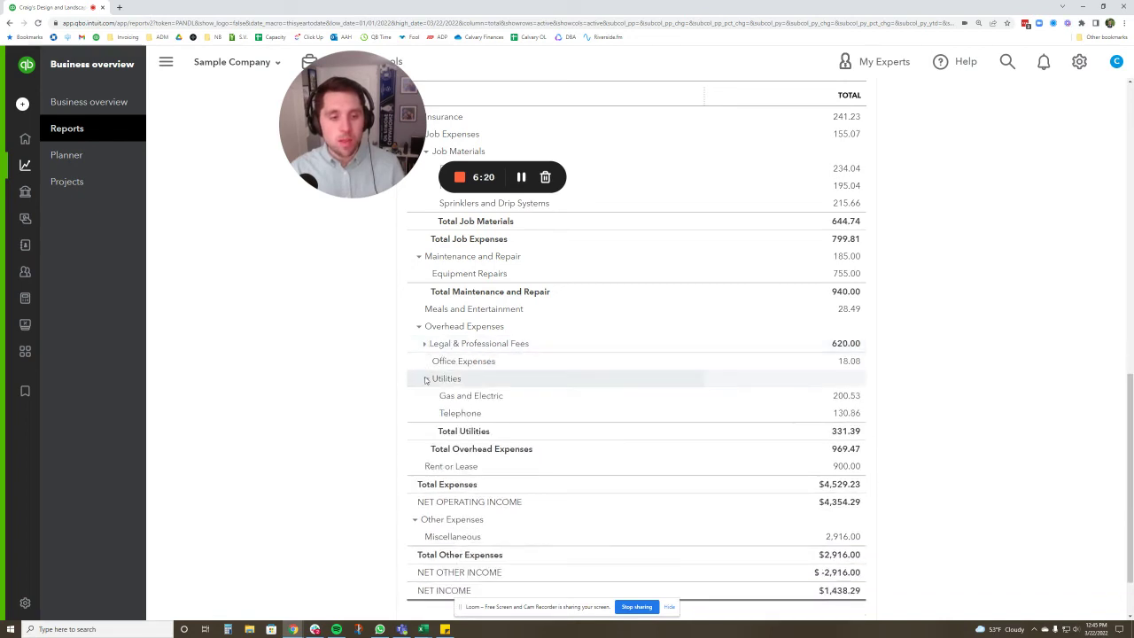
pyautogui.click(425, 379)
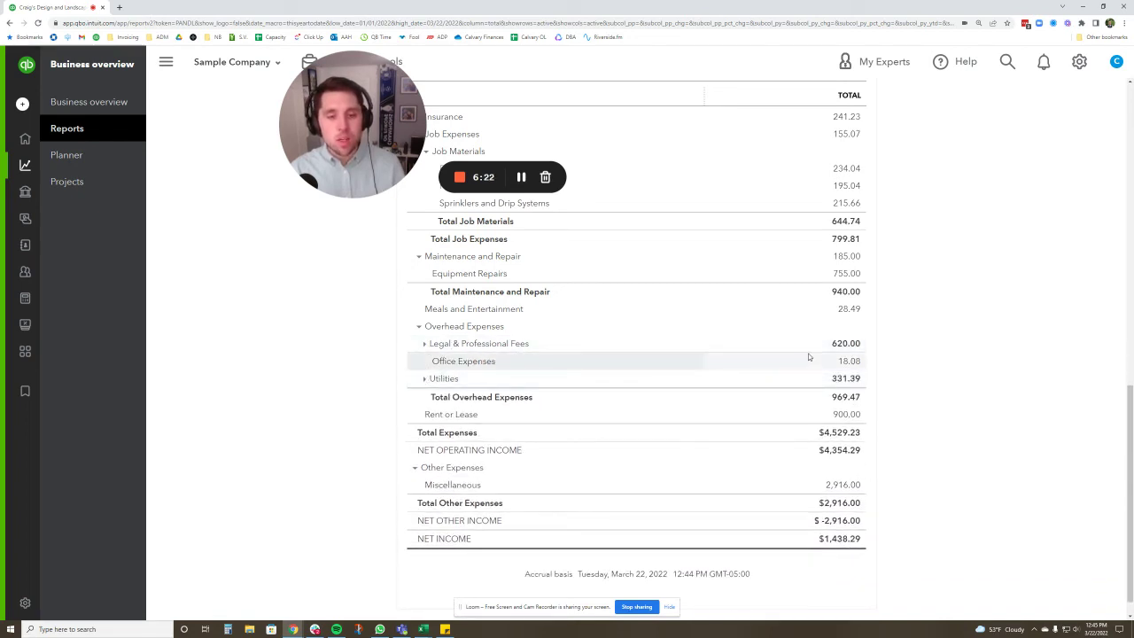
pyautogui.click(425, 345)
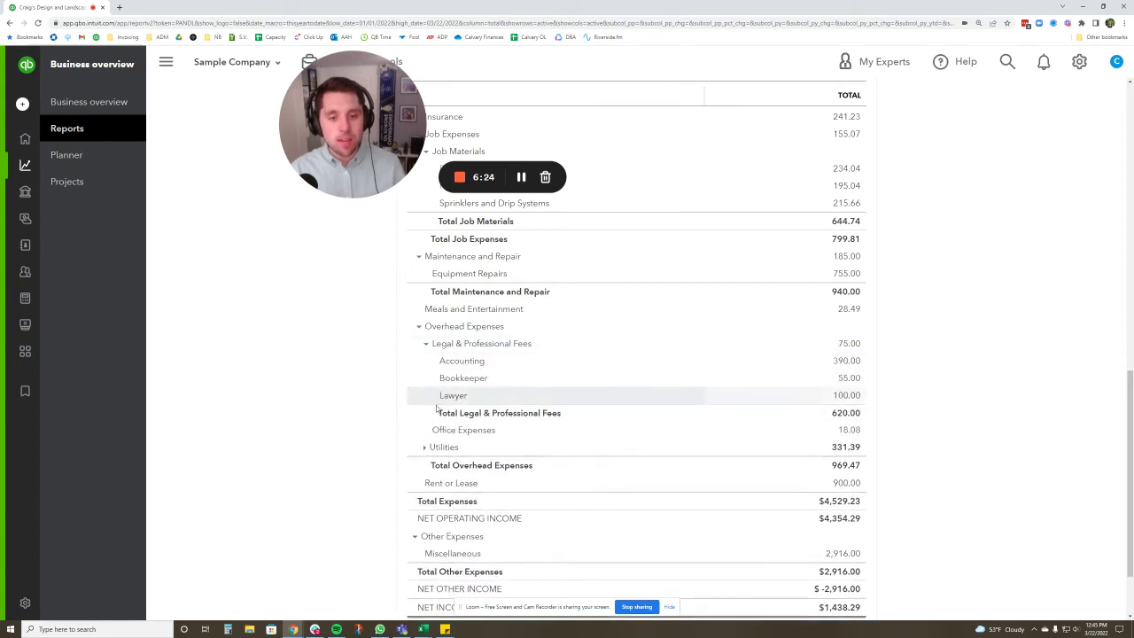
pyautogui.click(426, 448)
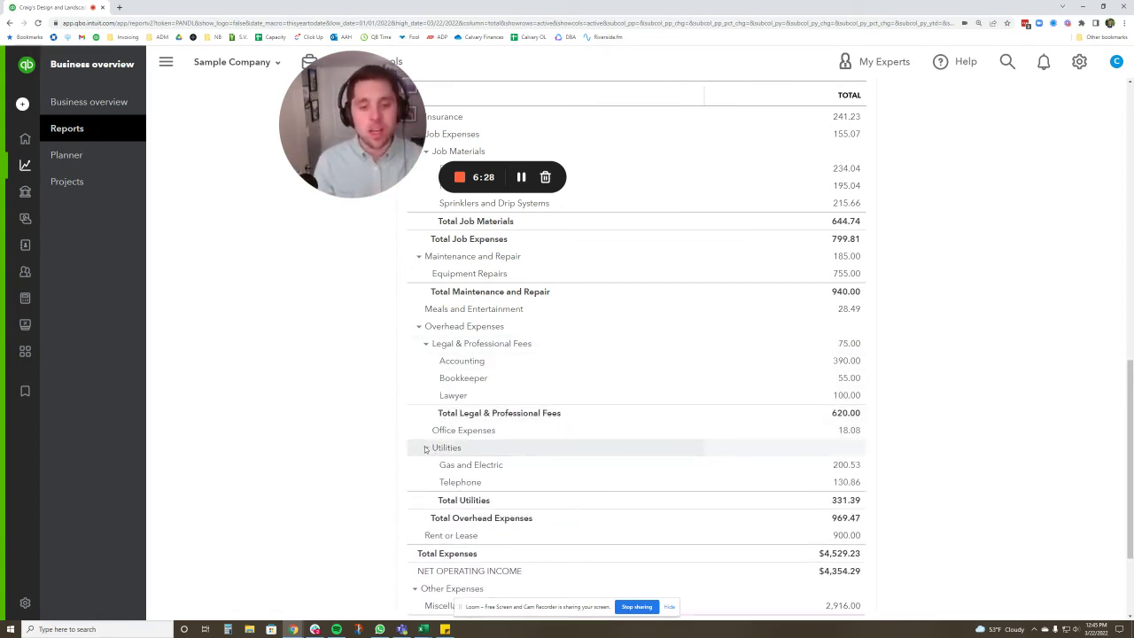
pyautogui.click(419, 327)
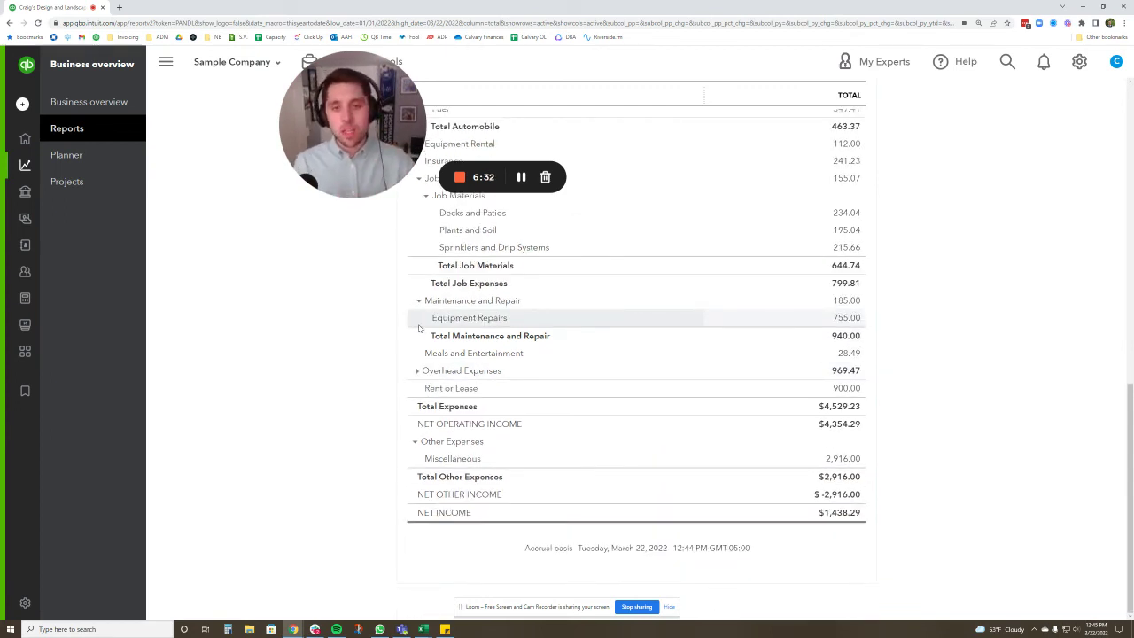